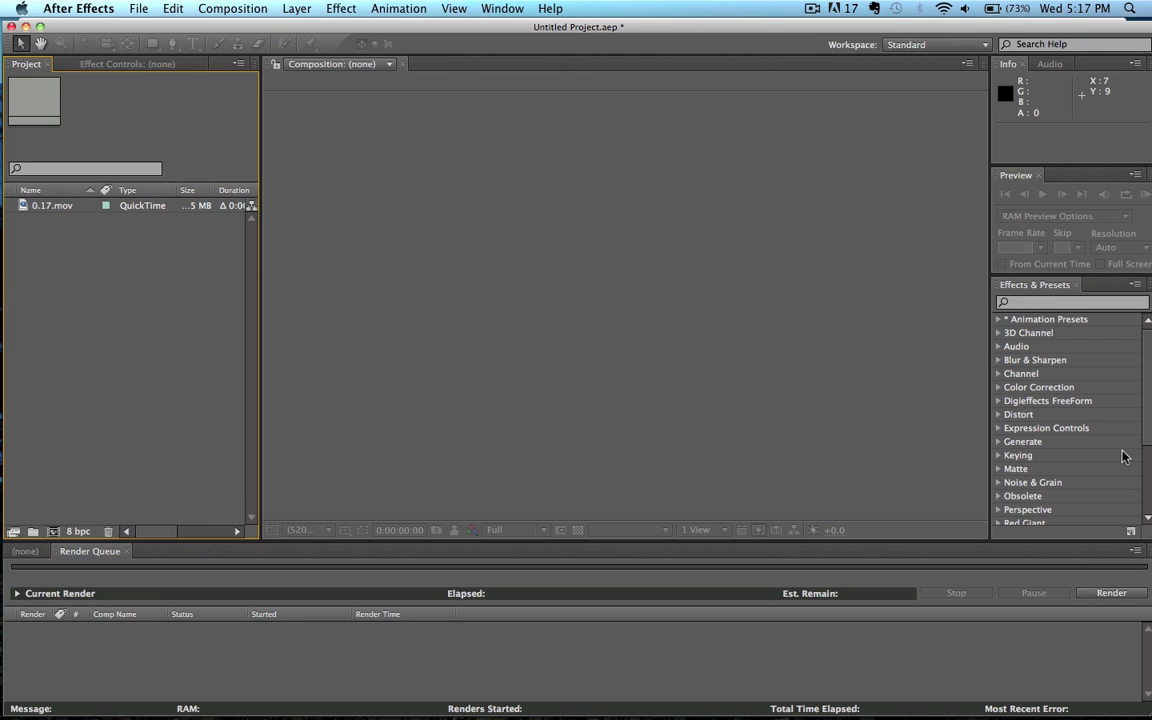
Create a new composition from the 0.17.mov footage.
scroll(1122, 455, "down", 5)
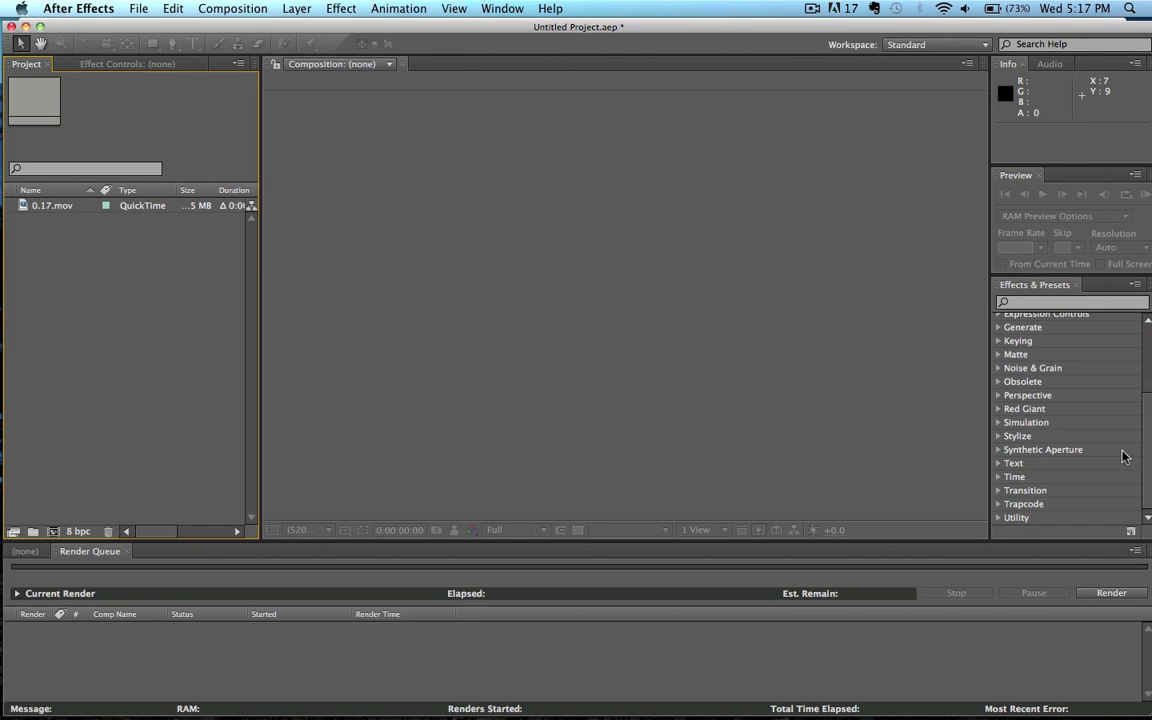
left_click(68, 215)
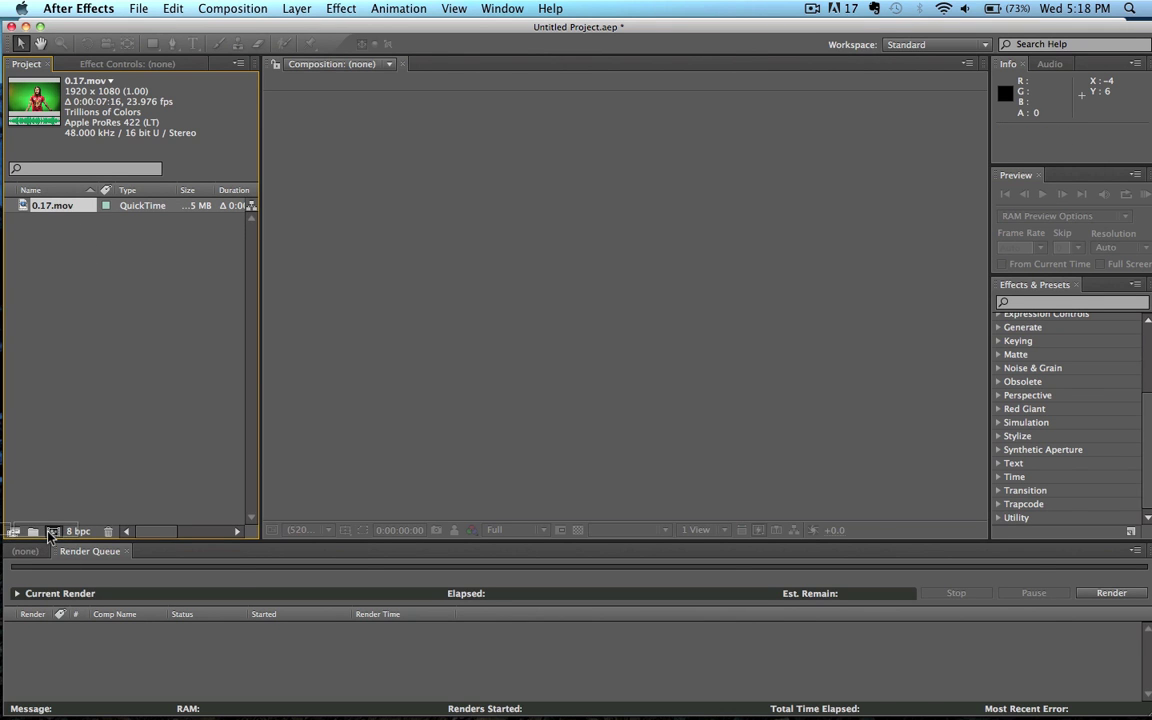
left_click(52, 531)
Trim the start of the 0.17.mov layer at 0:00:04:00 and move the trimmed layer to begin at 0:00:00:00.
left_click_drag(565, 578, 863, 580)
key("super+Left")
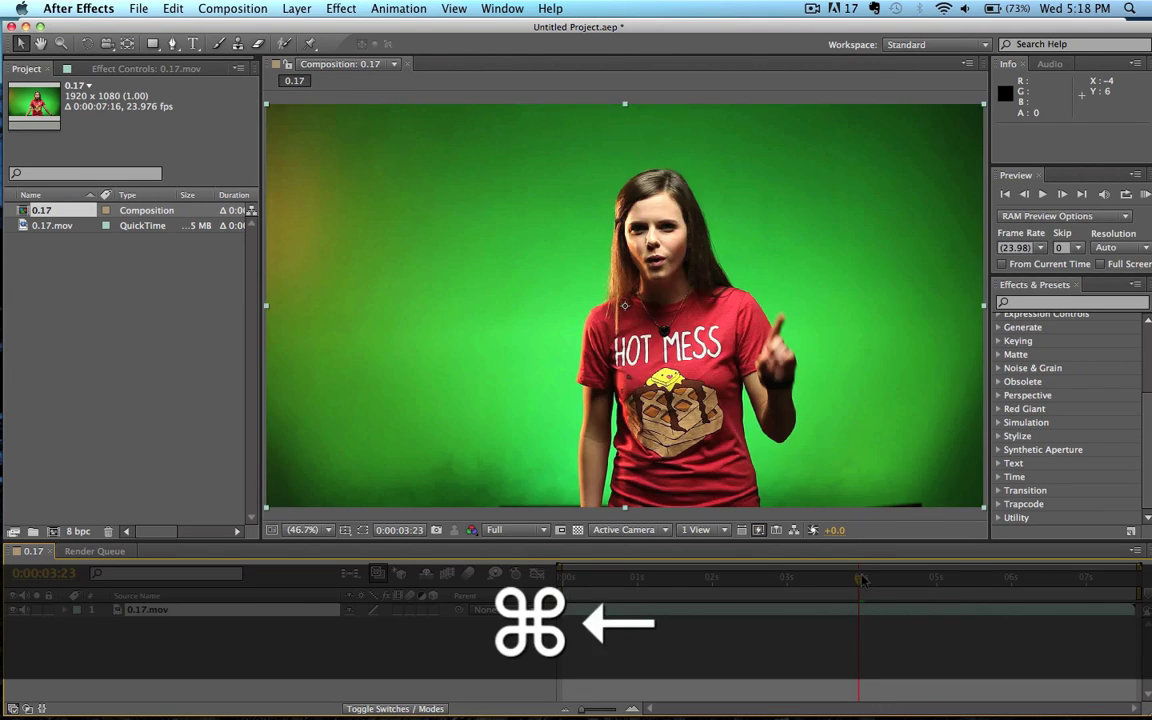
key("super+Right")
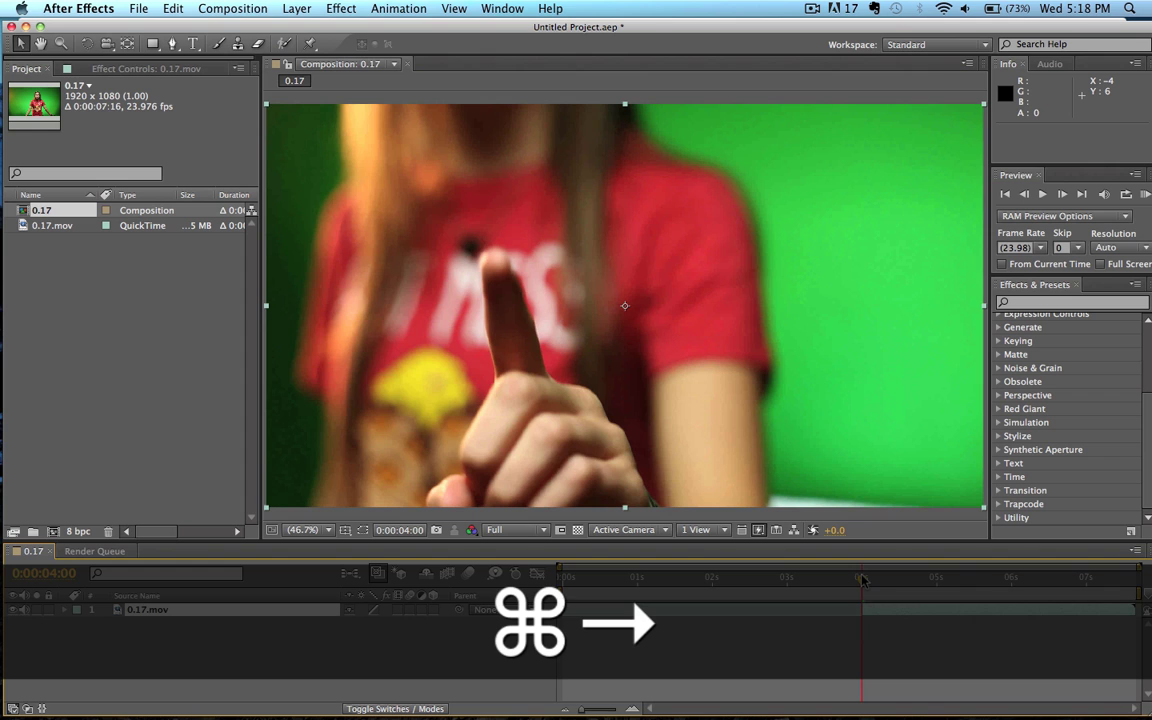
key("alt+]")
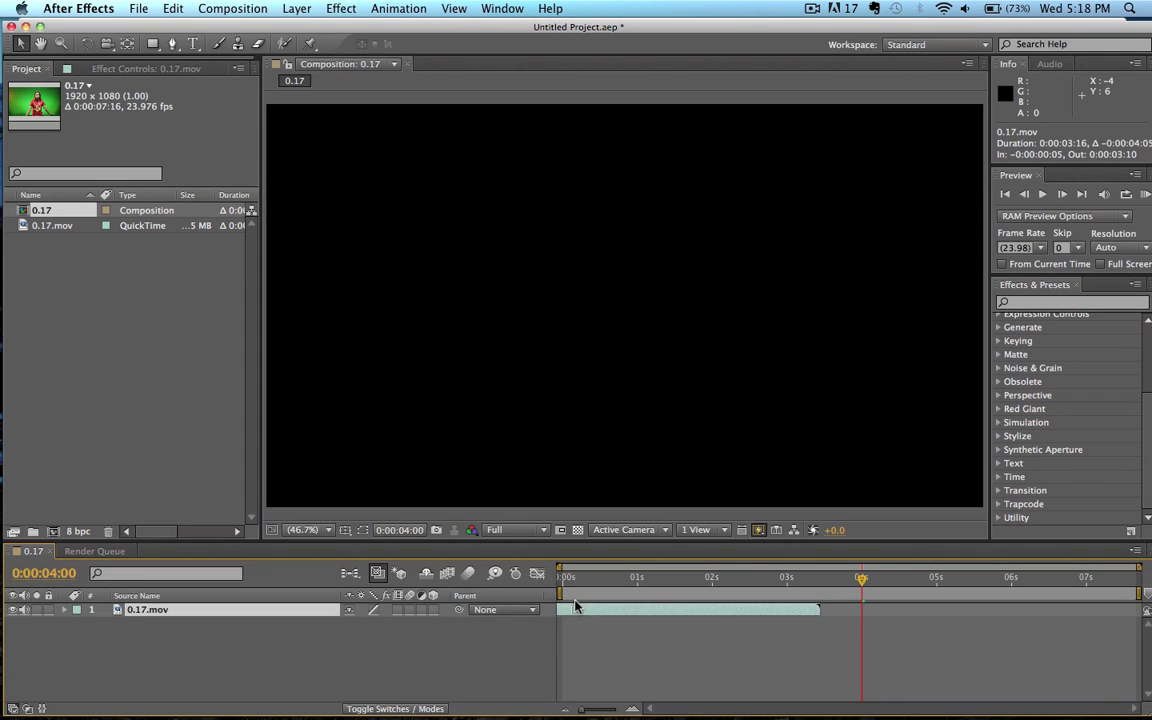
left_click_drag(573, 590, 558, 590)
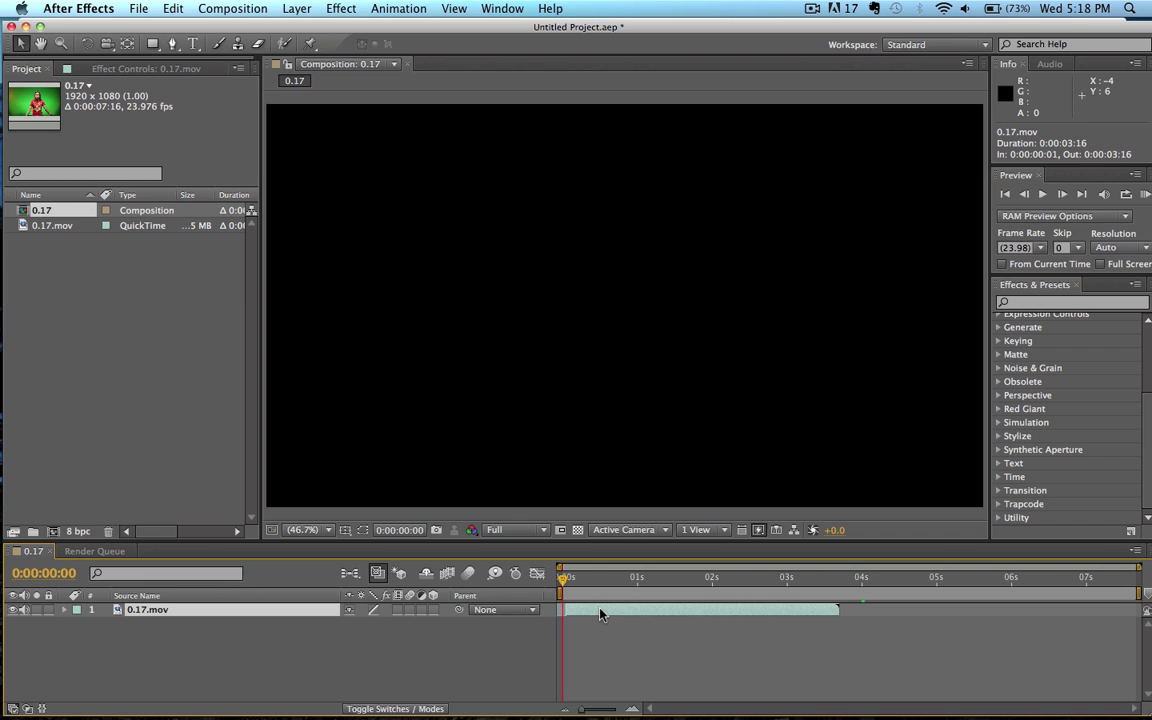
key("bracketleft")
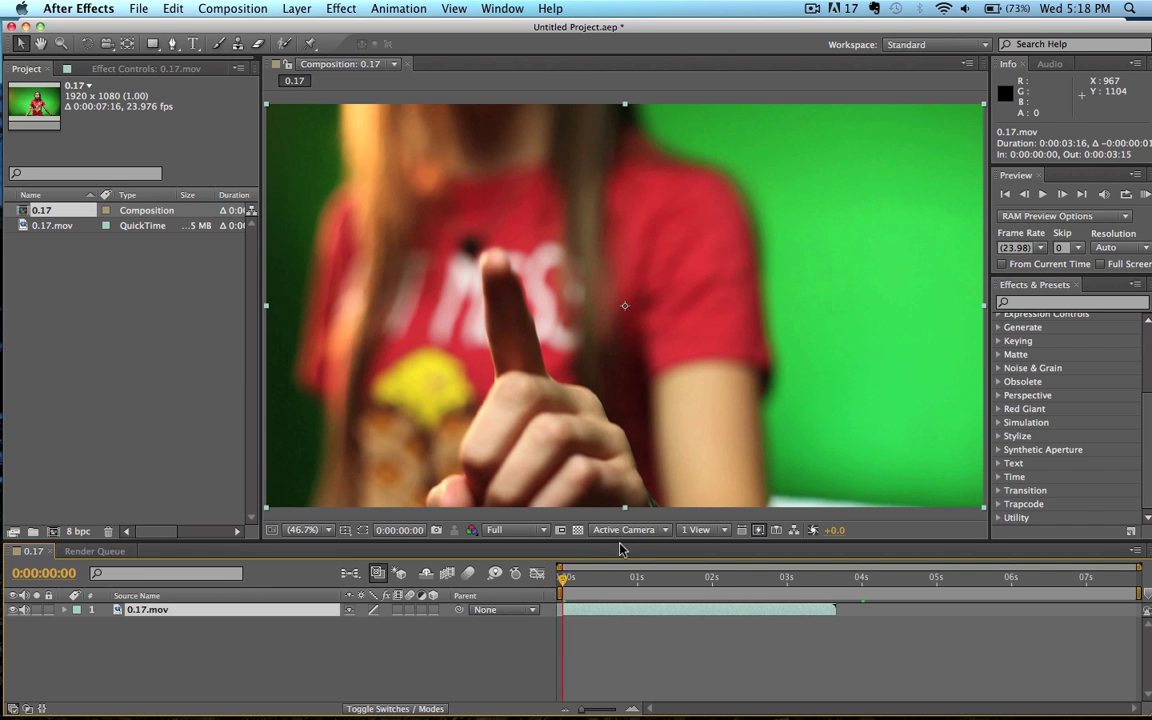
Trim the layer's end and the work area's end at 0:00:01:17, and fit the timeline to that range.
left_click_drag(622, 577, 695, 584)
key("super+Right")
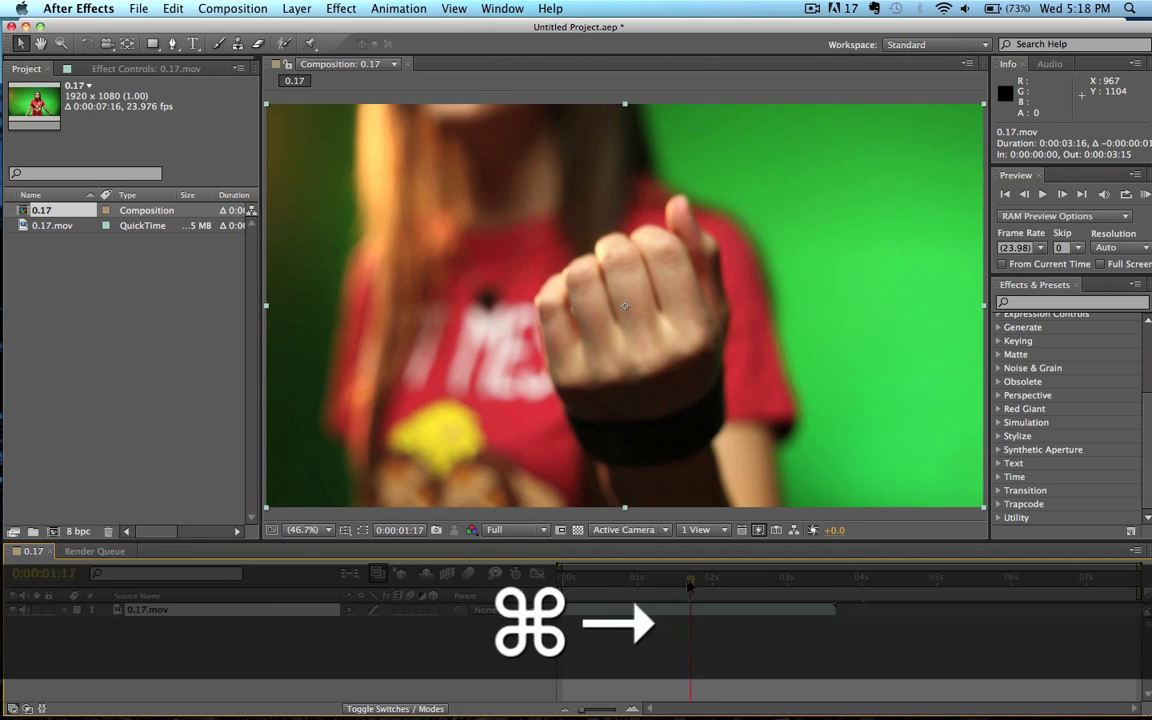
key("super+Left")
key("super+Left")
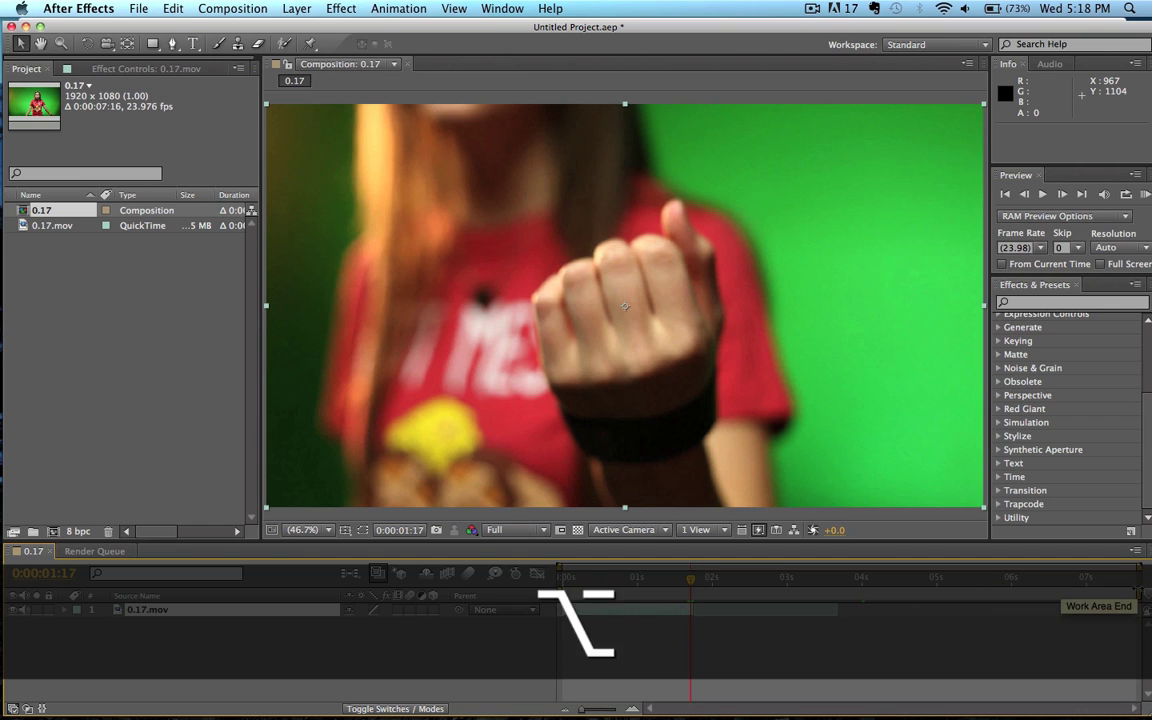
left_click_drag(985, 592, 694, 592)
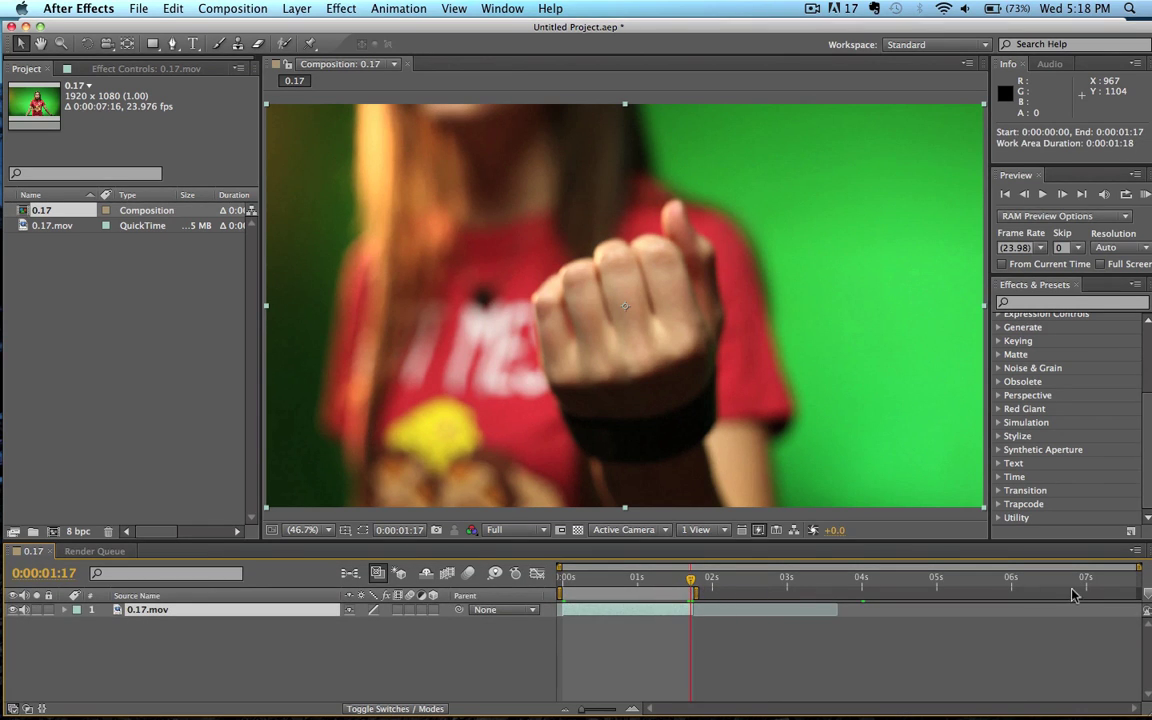
left_click_drag(1140, 567, 618, 560)
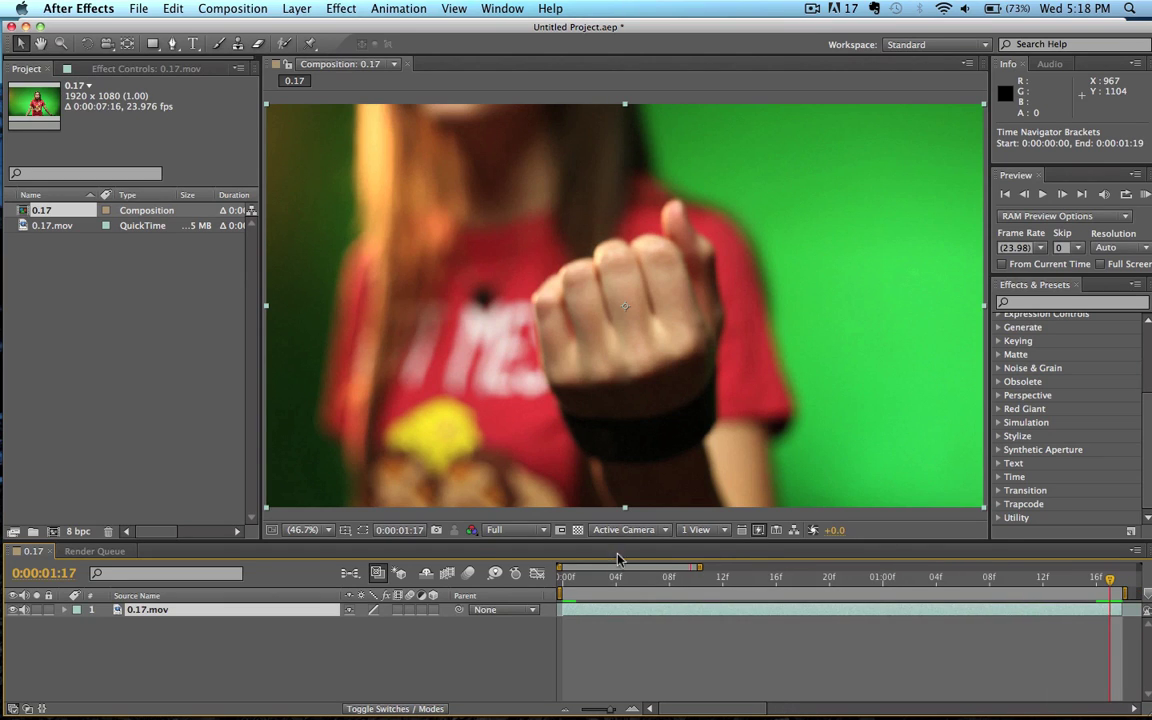
left_click(241, 648)
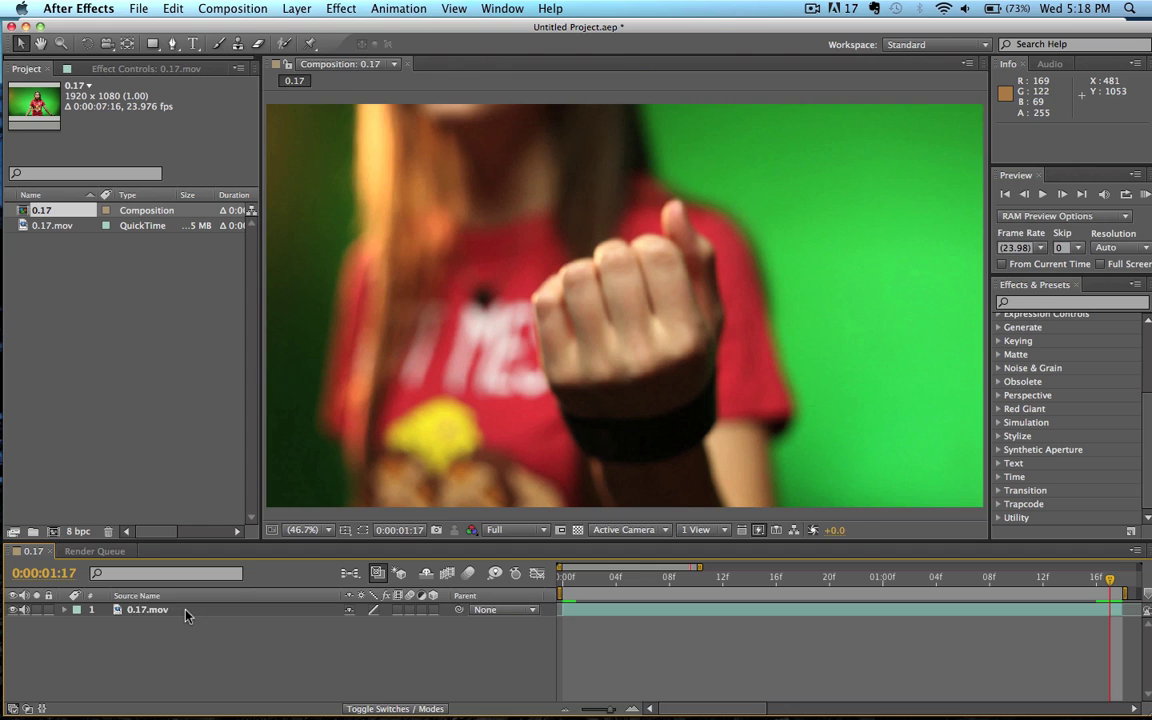
Open the 0.17.mov layer for painting and set the Brush tool to the soft 27 px brush with white (FFFFFF) as foreground colour.
double_click(150, 610)
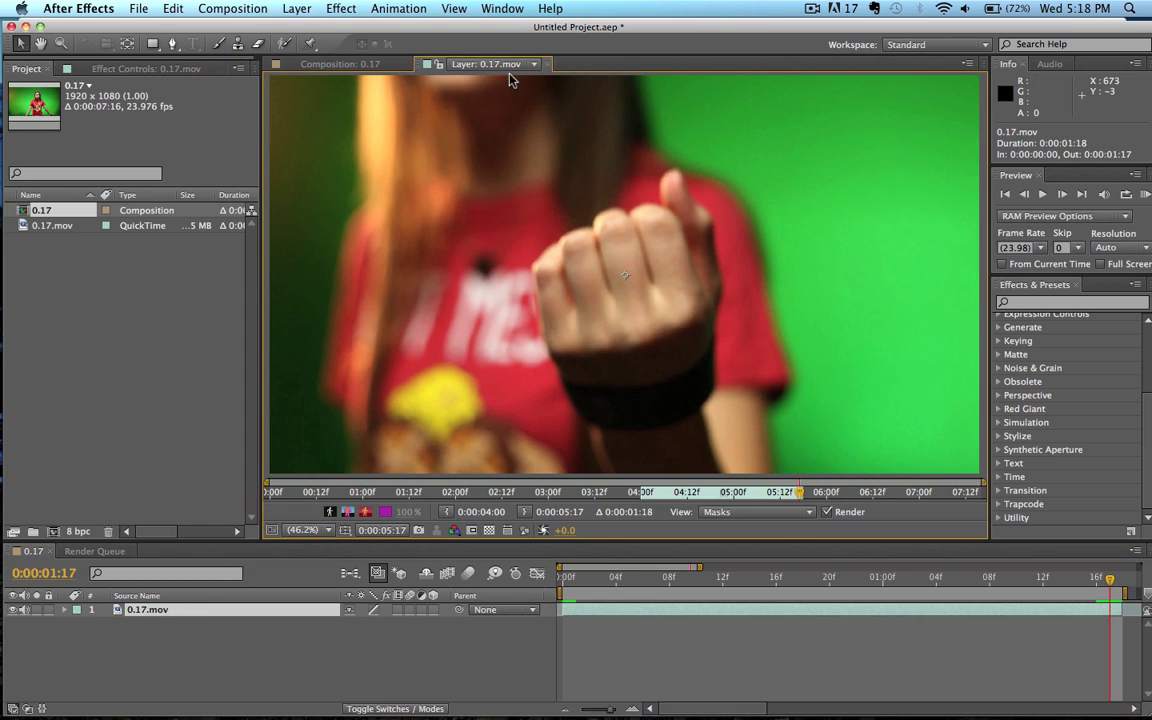
left_click(222, 44)
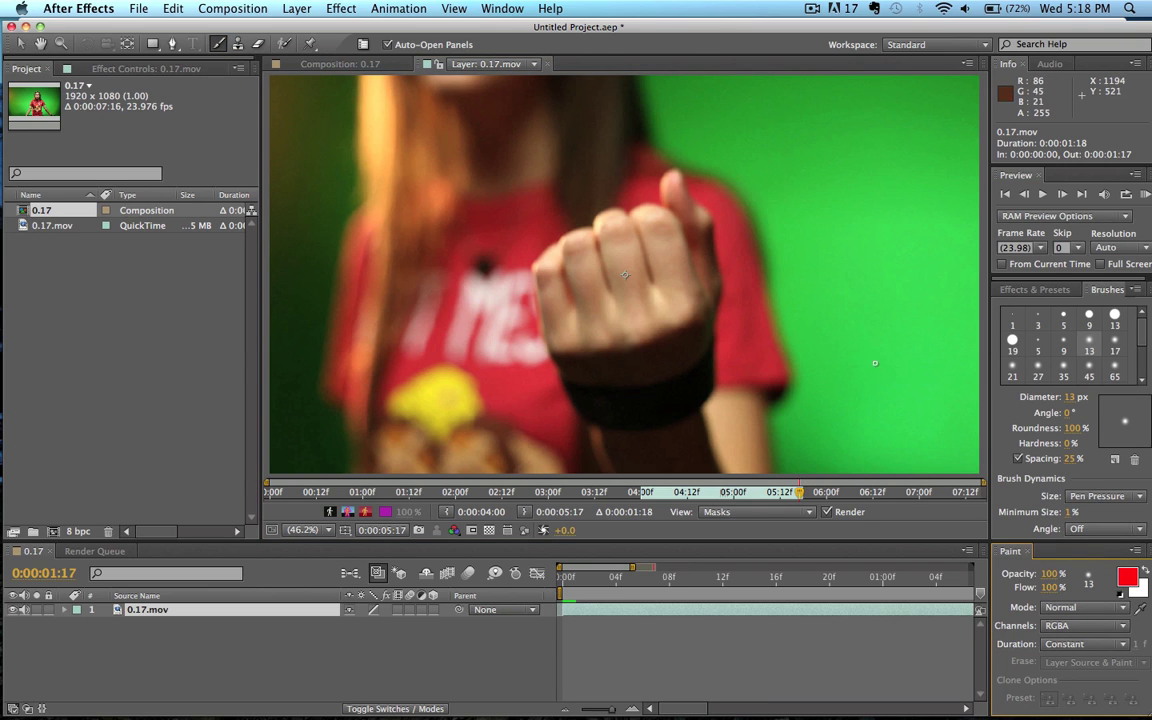
left_click(1038, 370)
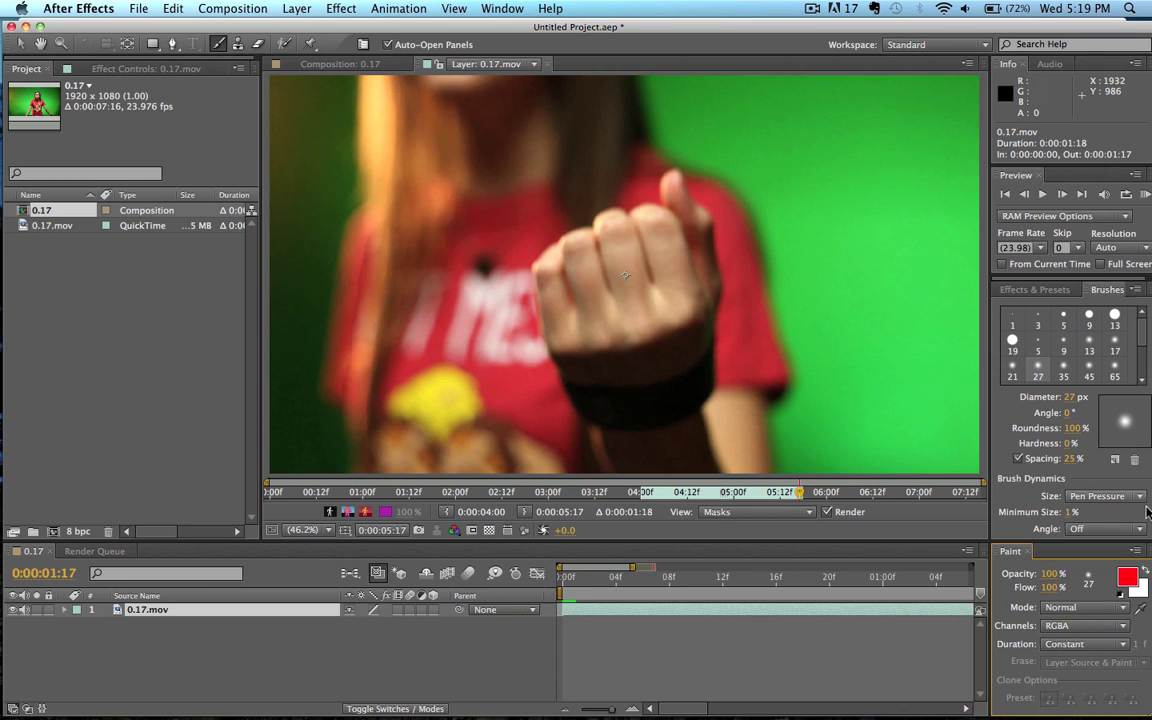
left_click(1128, 580)
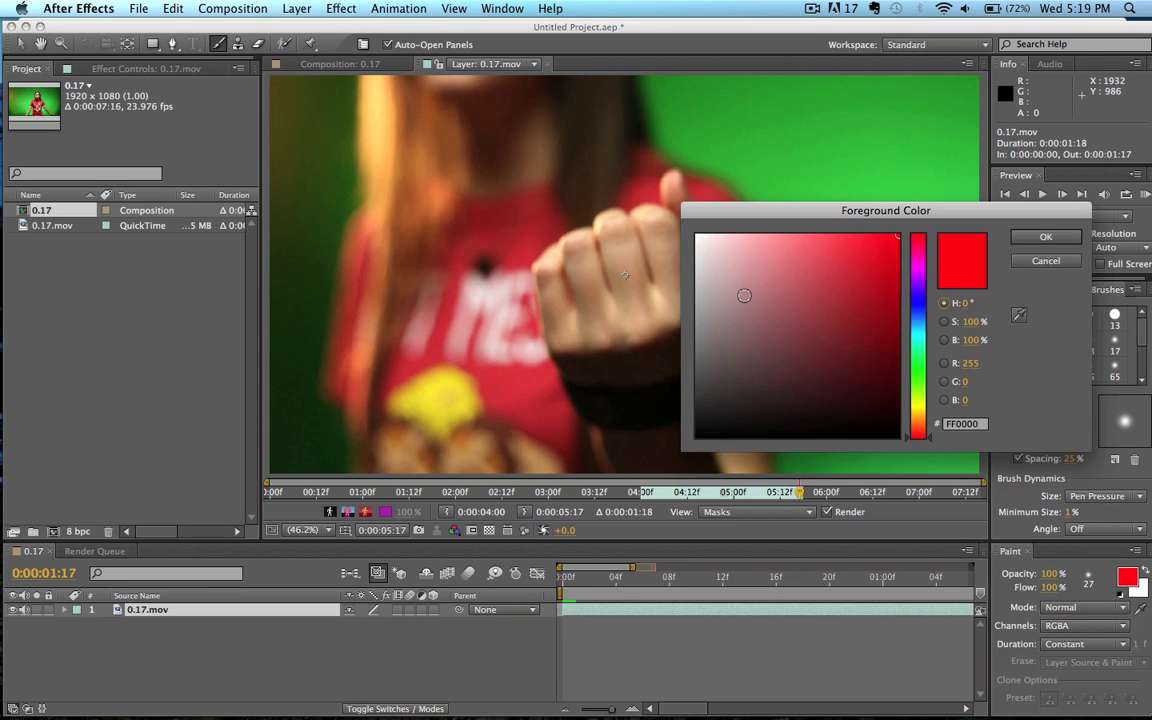
left_click_drag(746, 296, 668, 204)
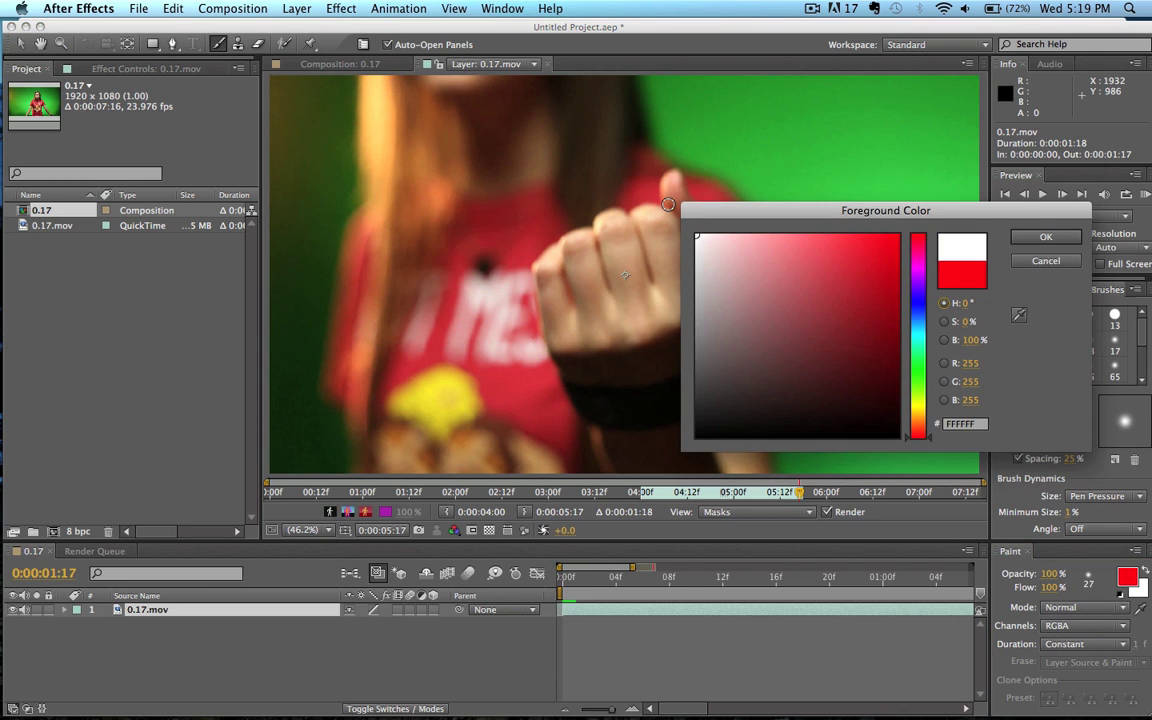
left_click(1045, 238)
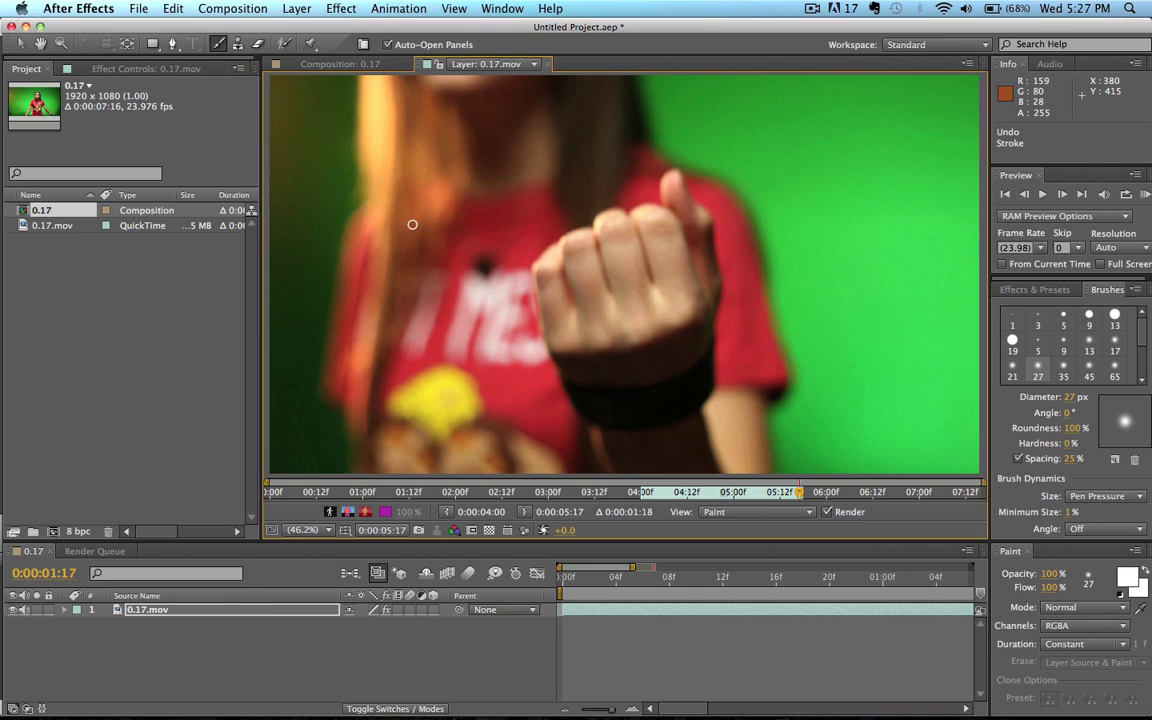
Test the brush with freehand white scribbles across the hand and green background, and undo them.
mouse_move(489, 202)
left_mouse_down()
mouse_move(715, 135)
mouse_move(763, 136)
mouse_move(762, 284)
mouse_move(779, 305)
mouse_move(813, 266)
mouse_move(810, 186)
mouse_move(779, 207)
mouse_move(761, 255)
mouse_move(660, 276)
left_mouse_up()
mouse_move(684, 211)
left_mouse_down()
mouse_move(659, 273)
mouse_move(628, 300)
mouse_move(606, 267)
mouse_move(635, 233)
mouse_move(623, 179)
mouse_move(588, 260)
mouse_move(576, 224)
mouse_move(609, 196)
mouse_move(754, 199)
mouse_move(740, 156)
mouse_move(692, 206)
mouse_move(761, 144)
mouse_move(804, 151)
mouse_move(808, 187)
mouse_move(778, 240)
mouse_move(787, 323)
mouse_move(872, 222)
mouse_move(872, 178)
mouse_move(918, 125)
left_mouse_up()
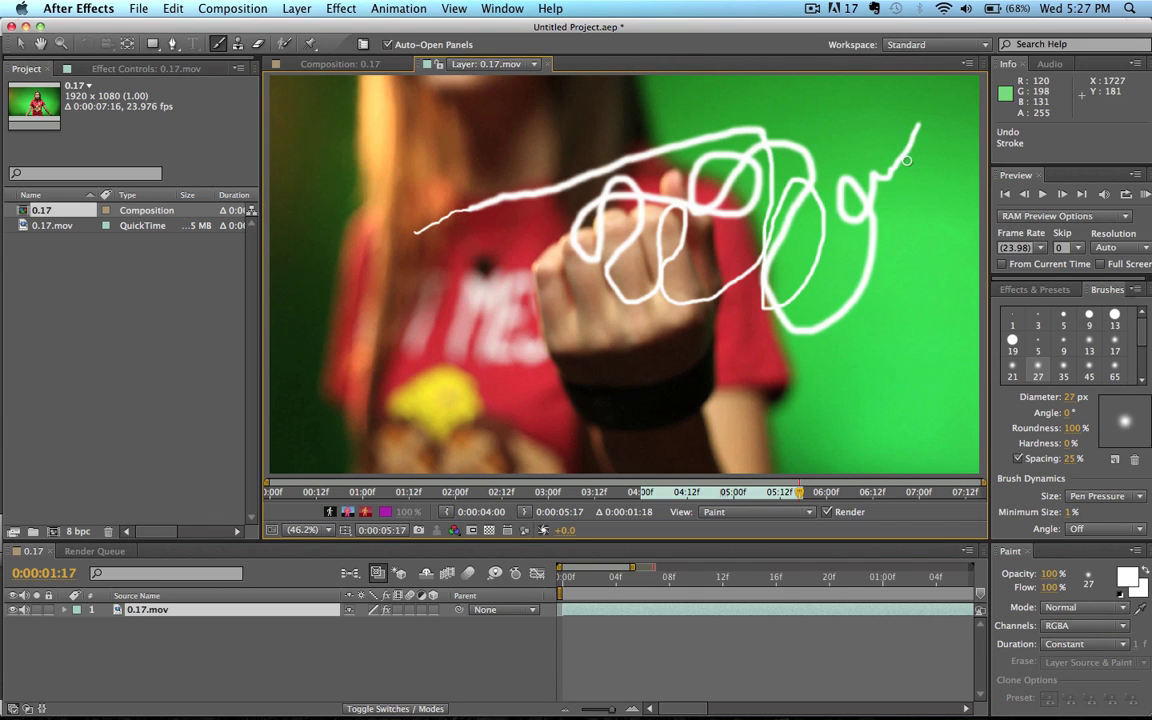
key("super+z")
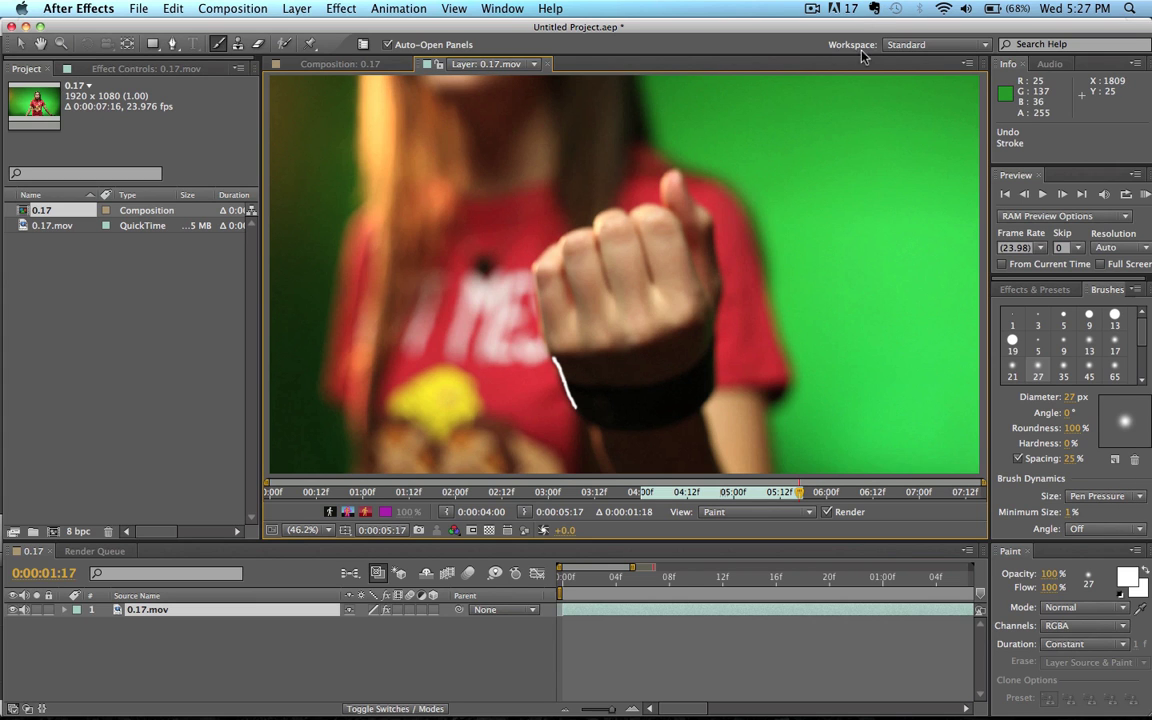
Switch to the Paint workspace.
left_click_drag(860, 33, 795, 38)
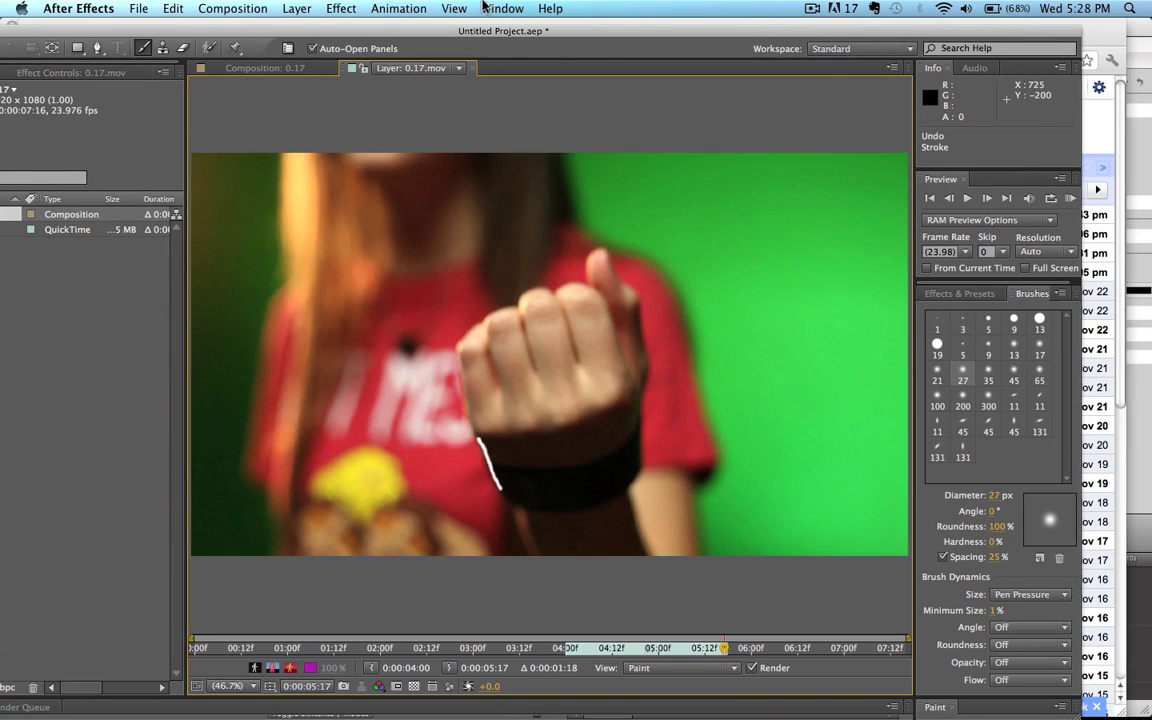
left_click(500, 8)
mouse_move(583, 30)
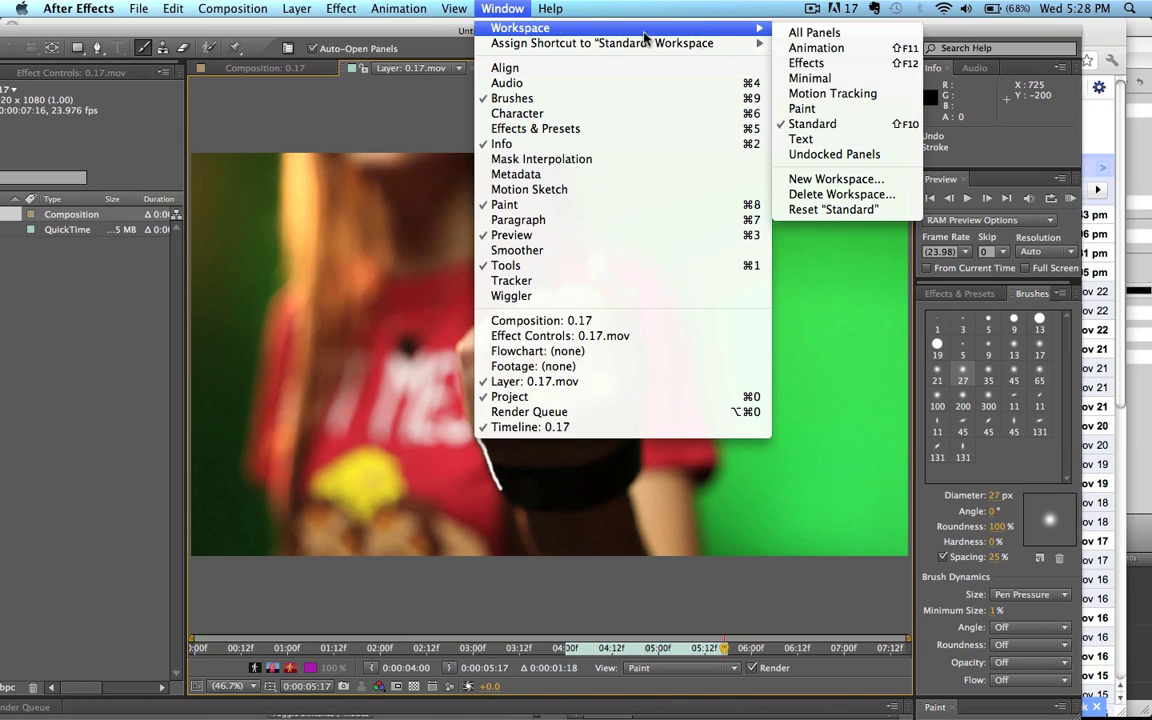
left_click(843, 110)
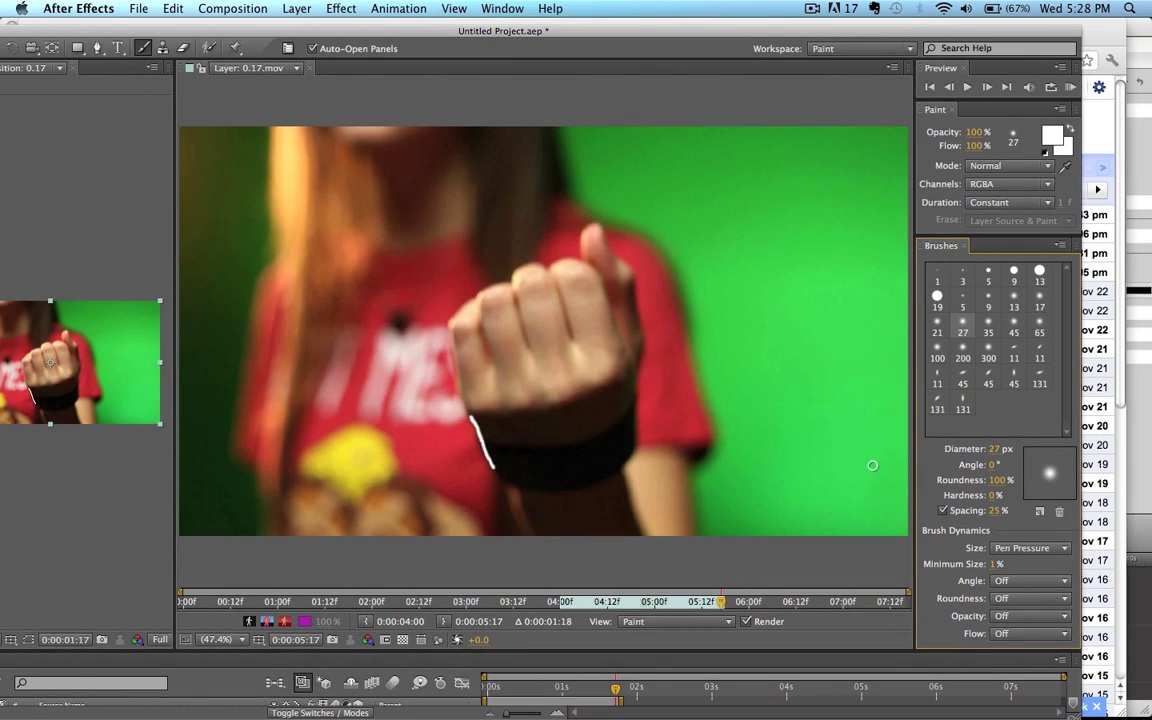
Set the paint stroke duration to Single Frame and bring the whole program window back into view.
left_click(1023, 204)
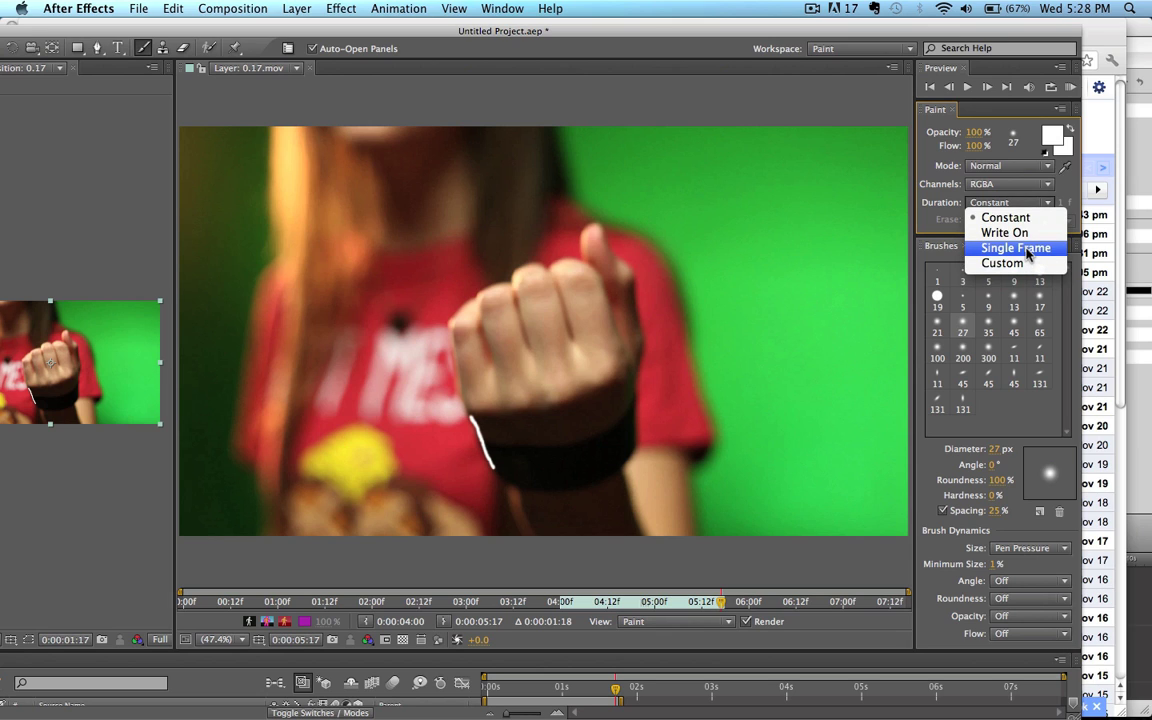
left_click(1027, 250)
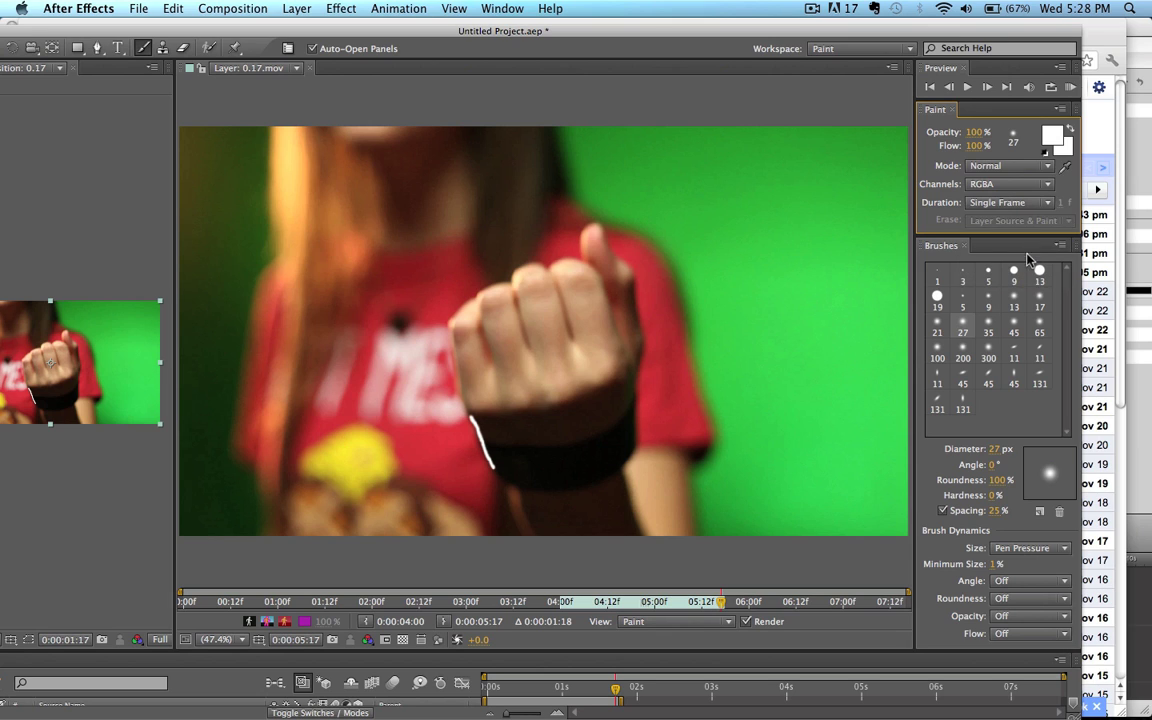
double_click(521, 36)
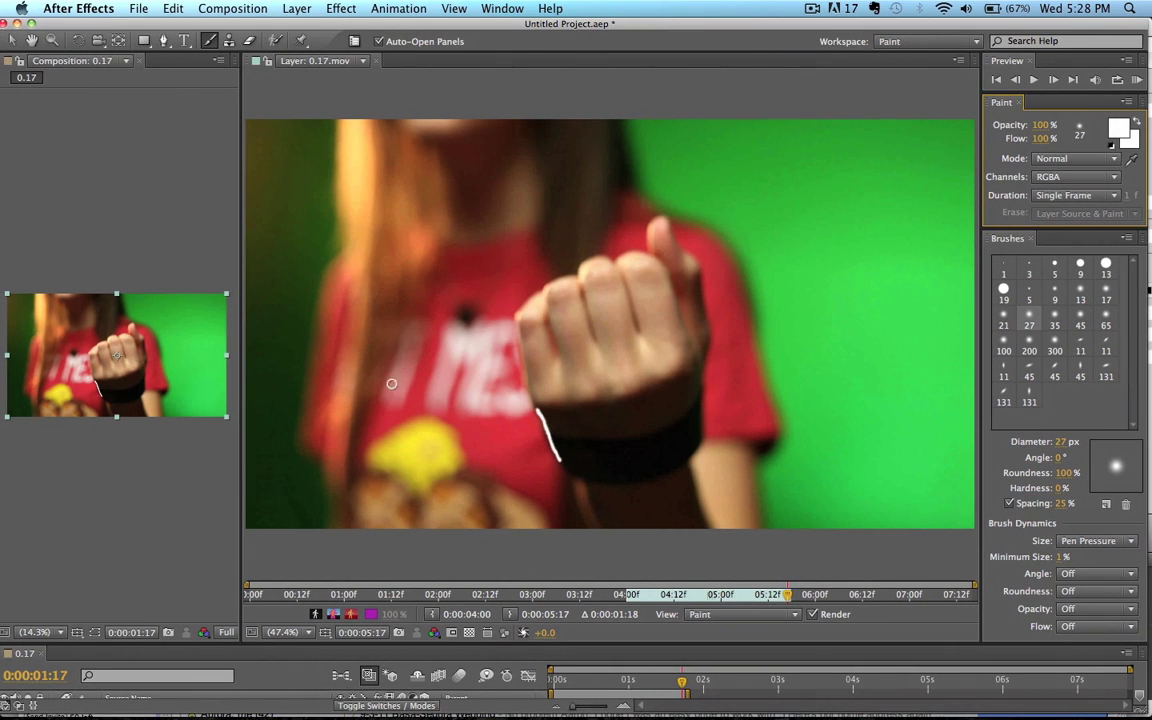
Switch to the Standard workspace and enlarge the timeline area so that its layers and the paint settings are accessible.
left_click(503, 8)
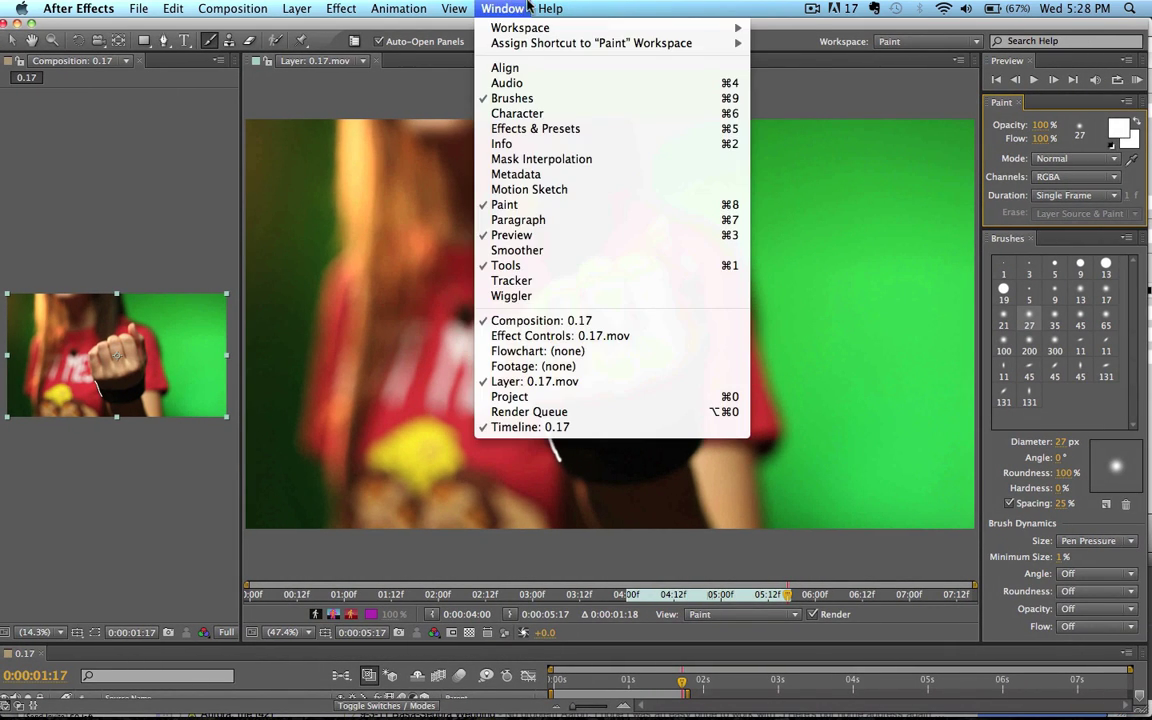
mouse_move(540, 28)
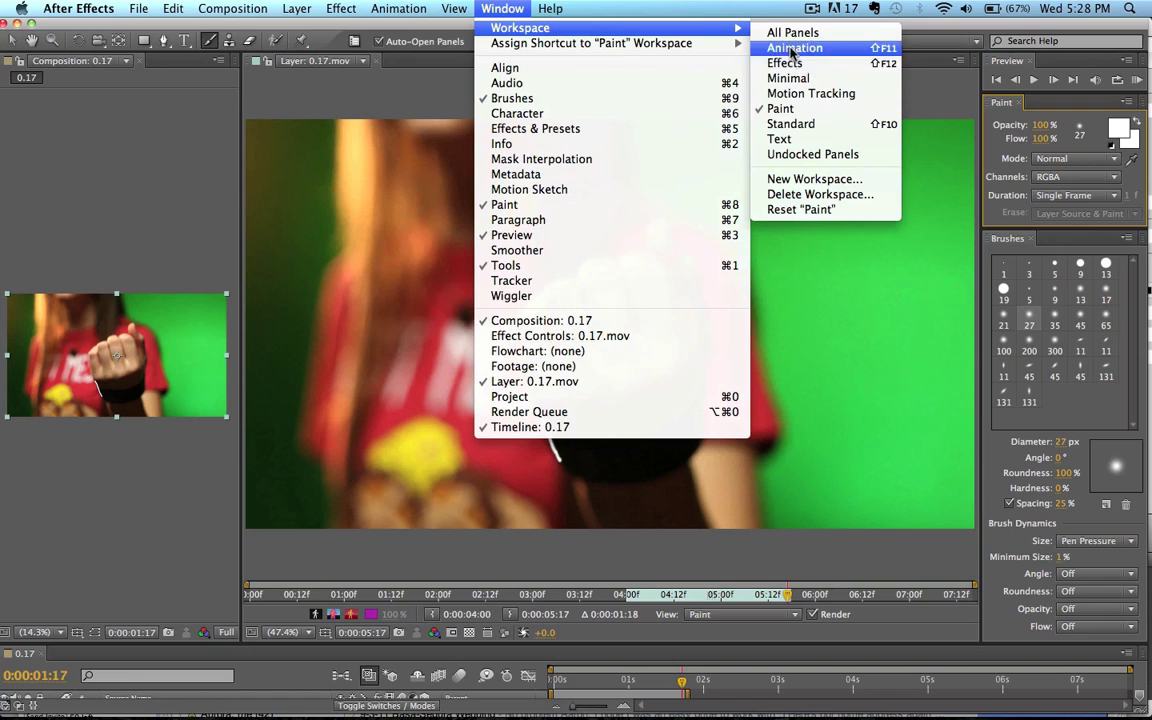
left_click(795, 124)
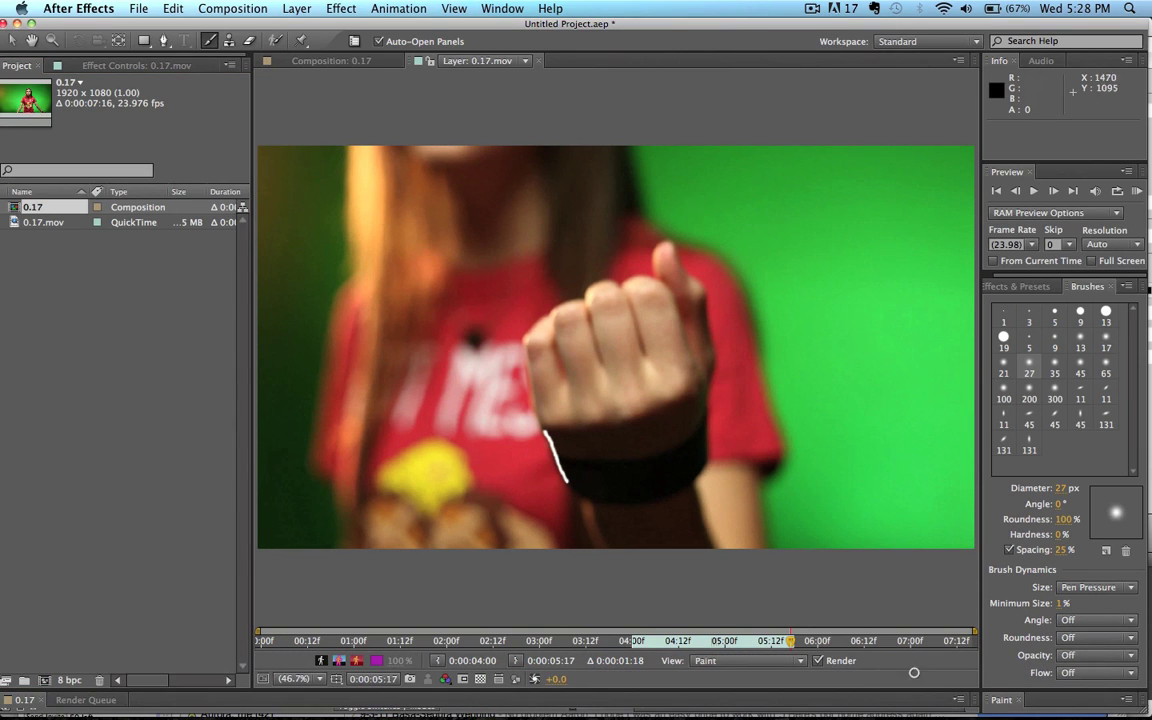
mouse_move(927, 688)
left_mouse_down()
mouse_move(927, 488)
mouse_move(927, 506)
left_mouse_up()
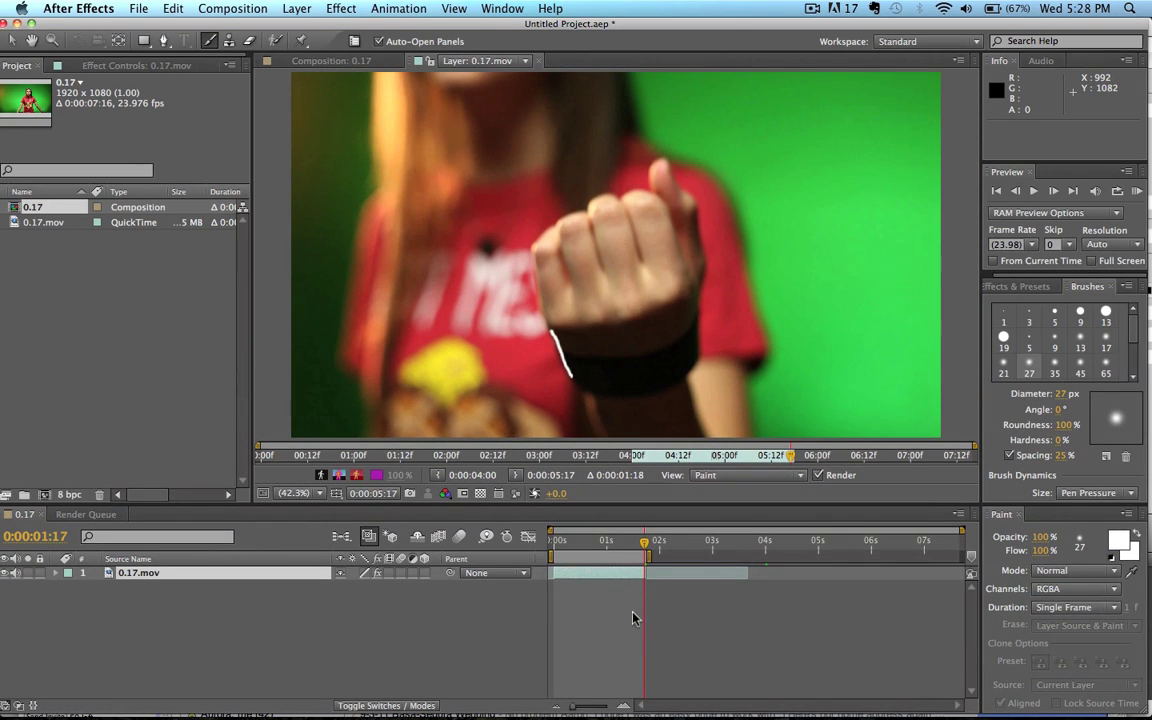
Starting from the first frame, trace the raised index finger in white, one brush stroke per frame, through 0:00:00:05.
left_click_drag(566, 540, 546, 541)
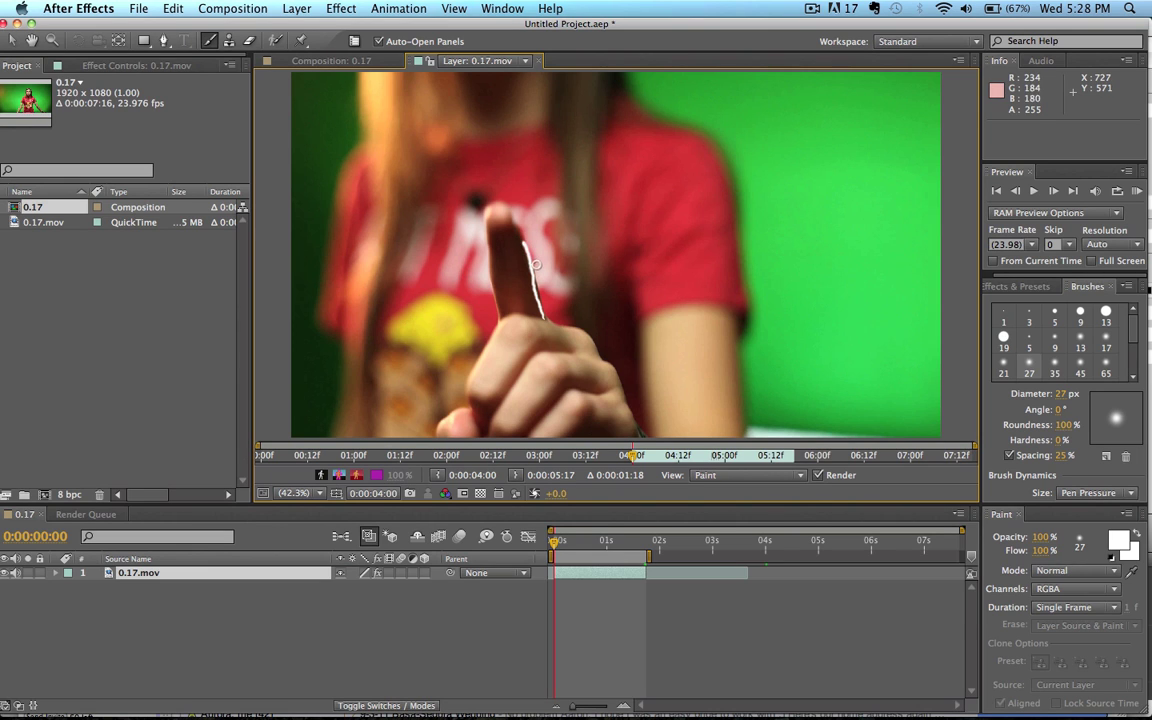
key("super+Right")
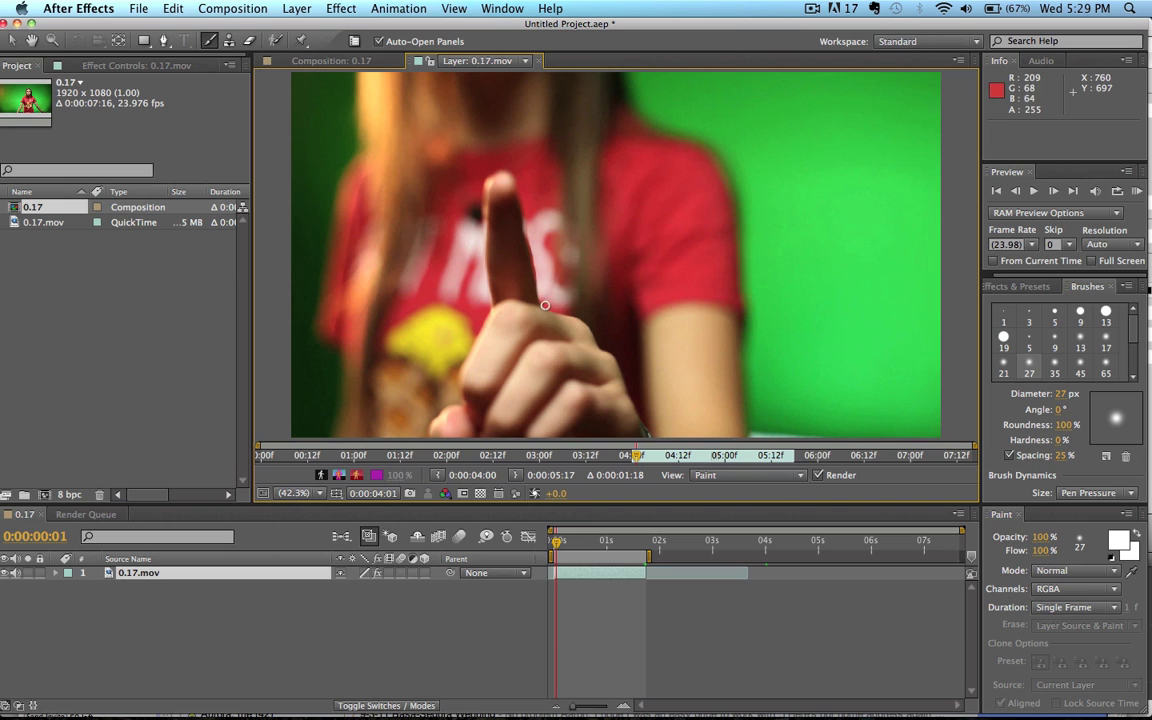
left_click_drag(547, 305, 521, 232)
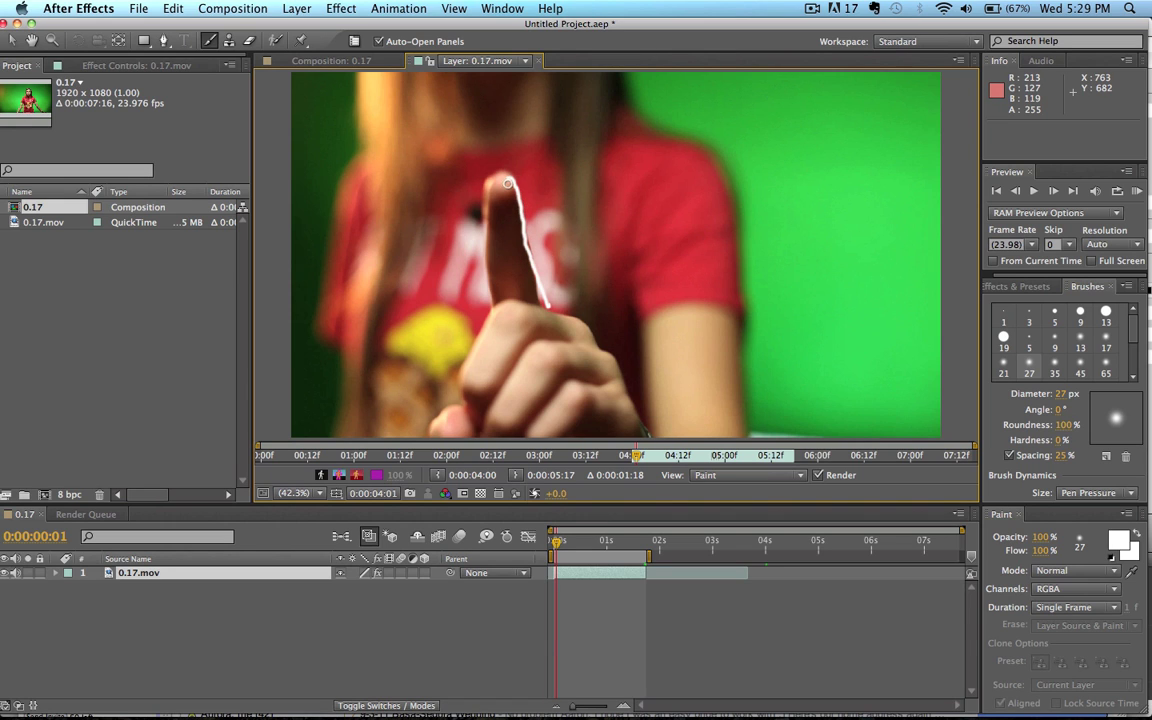
key("super+Right")
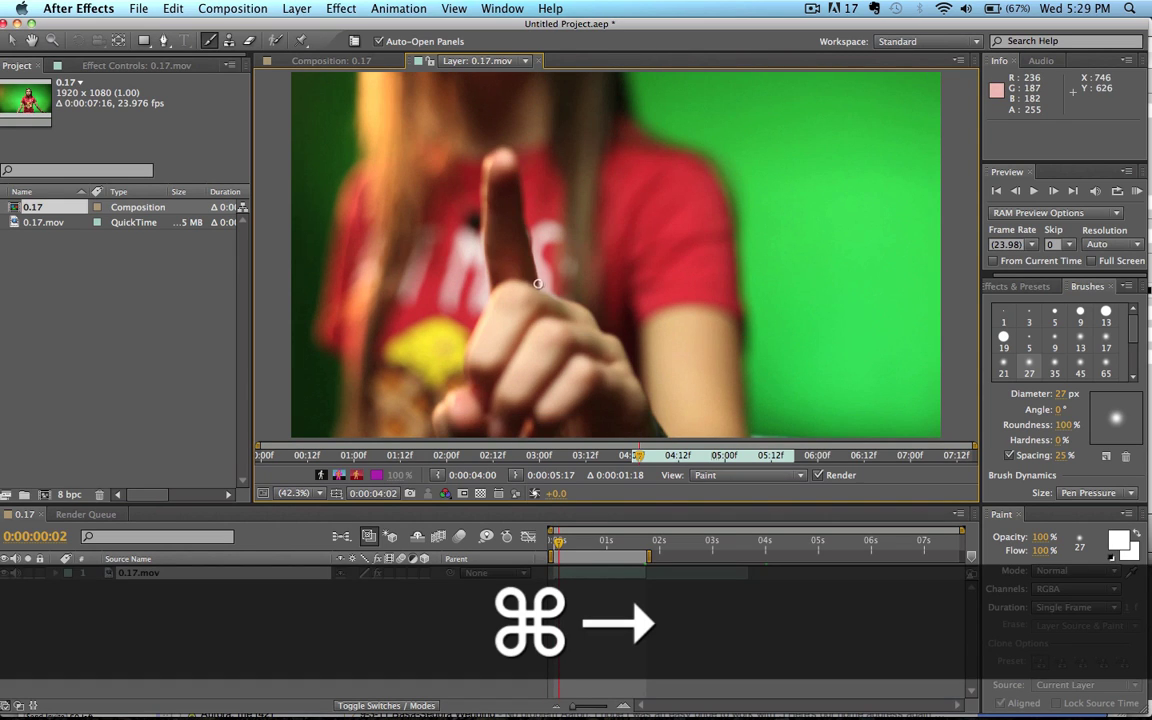
mouse_move(537, 284)
left_mouse_down()
mouse_move(513, 146)
mouse_move(484, 155)
mouse_move(483, 170)
mouse_move(535, 207)
mouse_move(522, 128)
left_mouse_up()
key("super+Right")
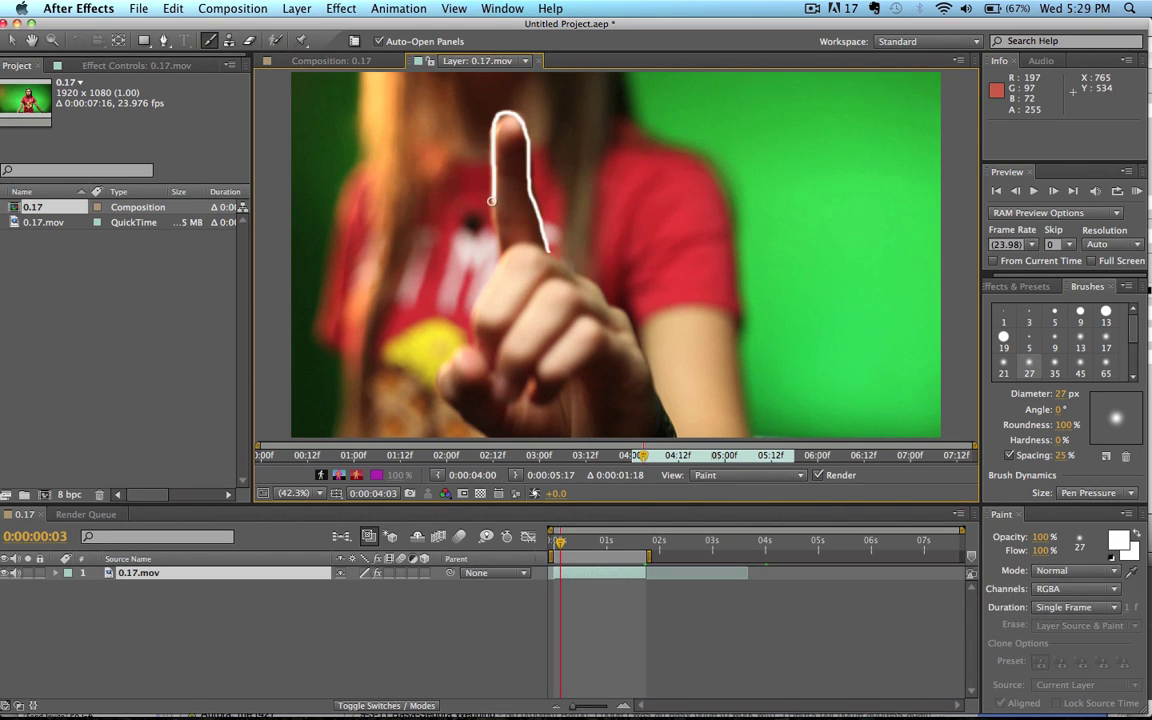
key("super+Right")
mouse_move(556, 220)
left_mouse_down()
mouse_move(529, 91)
mouse_move(505, 115)
left_mouse_up()
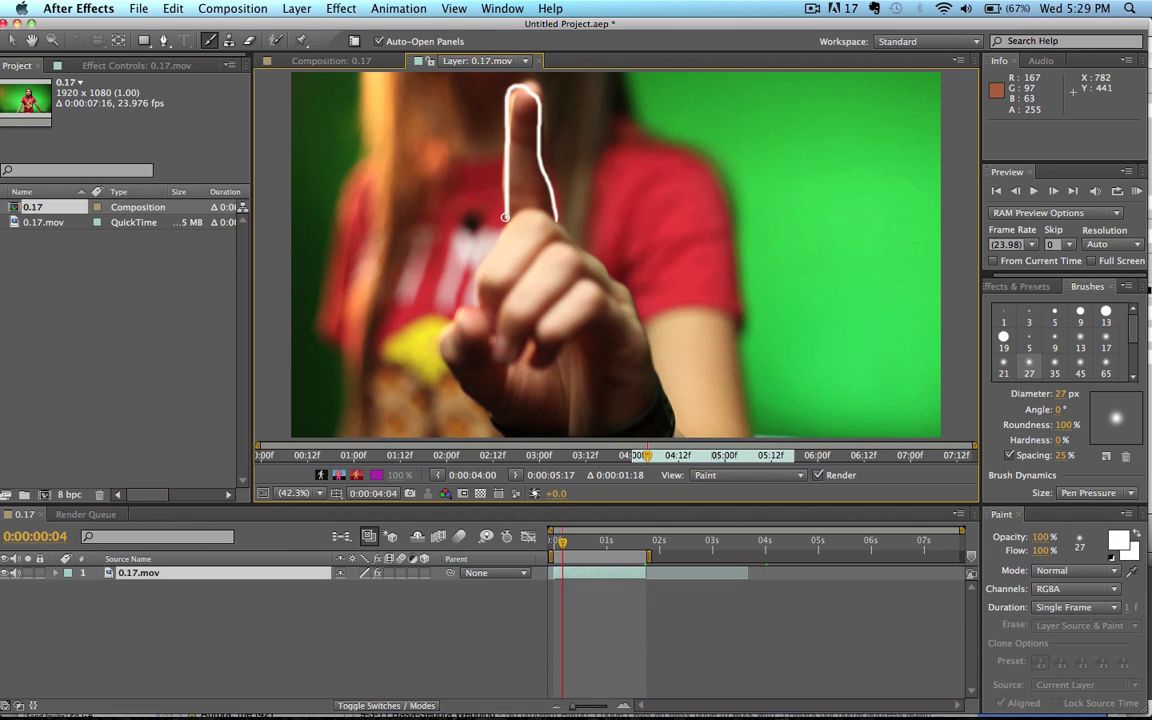
key("super+Right")
mouse_move(555, 195)
left_mouse_down()
mouse_move(540, 79)
mouse_move(527, 63)
mouse_move(509, 76)
mouse_move(506, 160)
left_mouse_up()
Advance to frame 0:00:00:06, shift the footage view, and paint white lines along both sides of the raised finger.
key("super+Right")
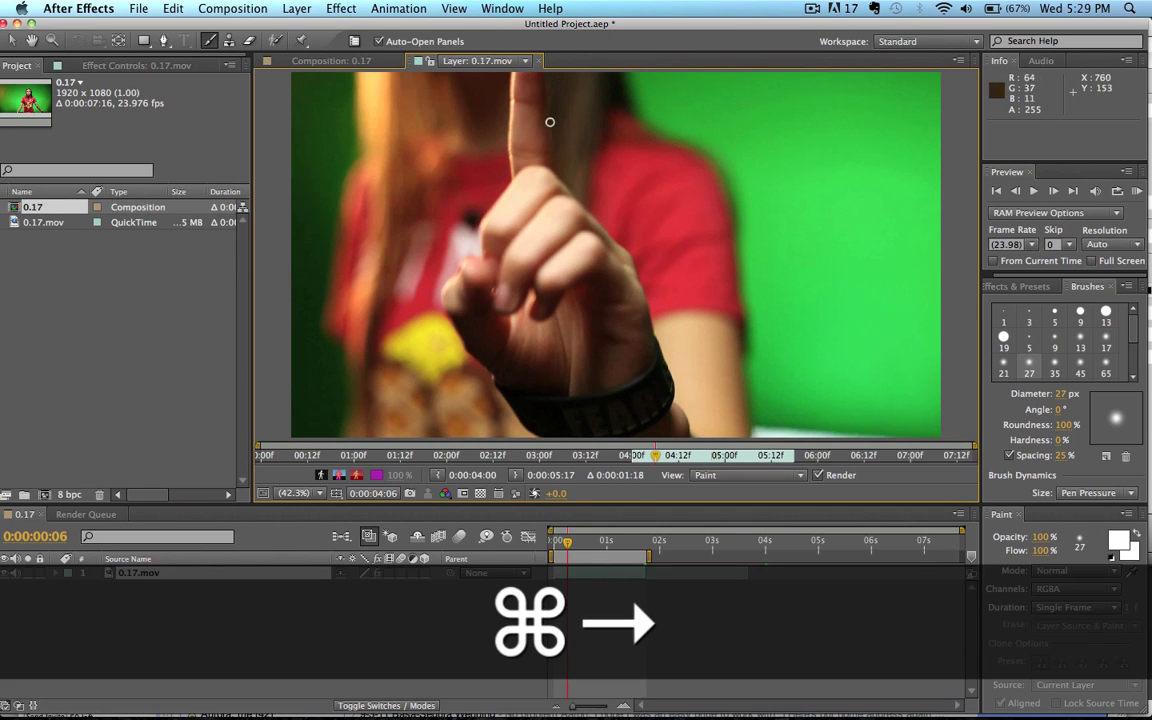
key("h")
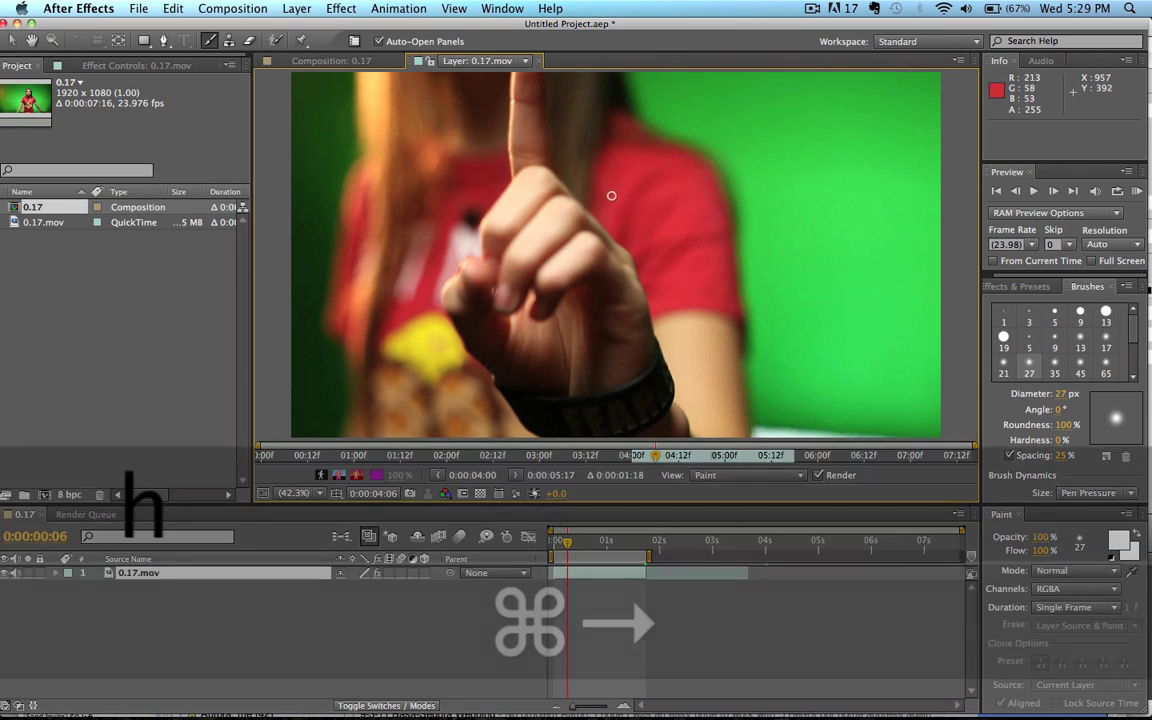
mouse_move(609, 195)
left_mouse_down()
mouse_move(604, 231)
mouse_move(592, 169)
mouse_move(591, 180)
left_mouse_up()
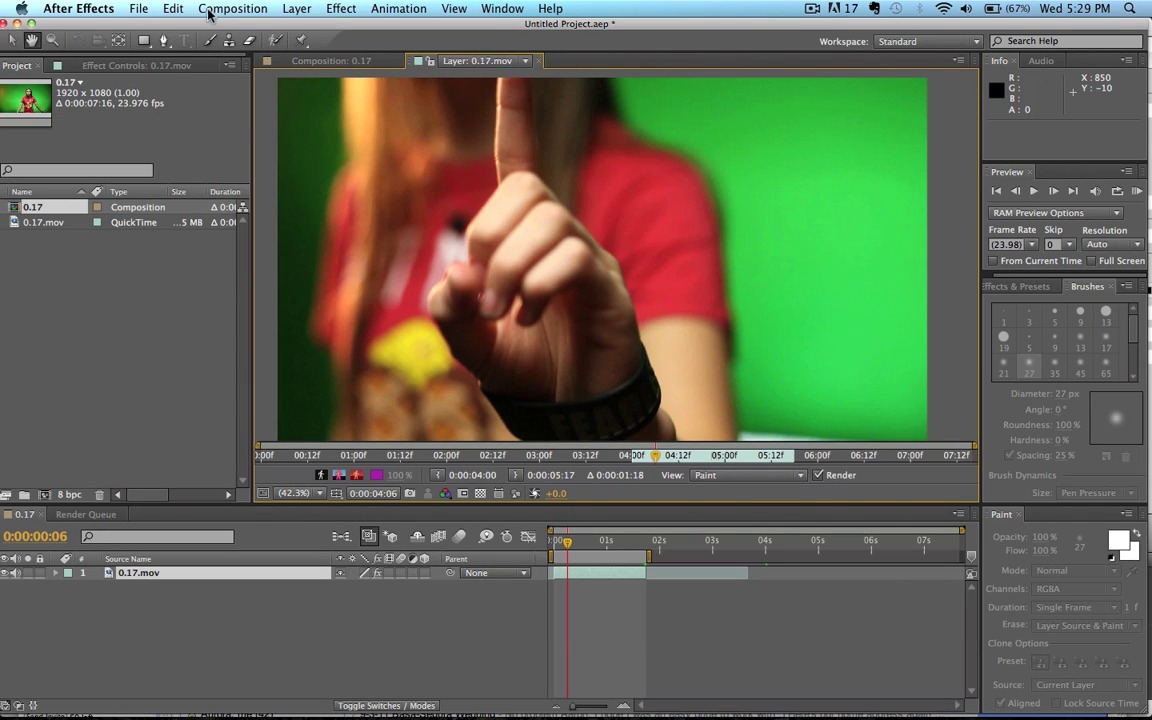
left_click(209, 40)
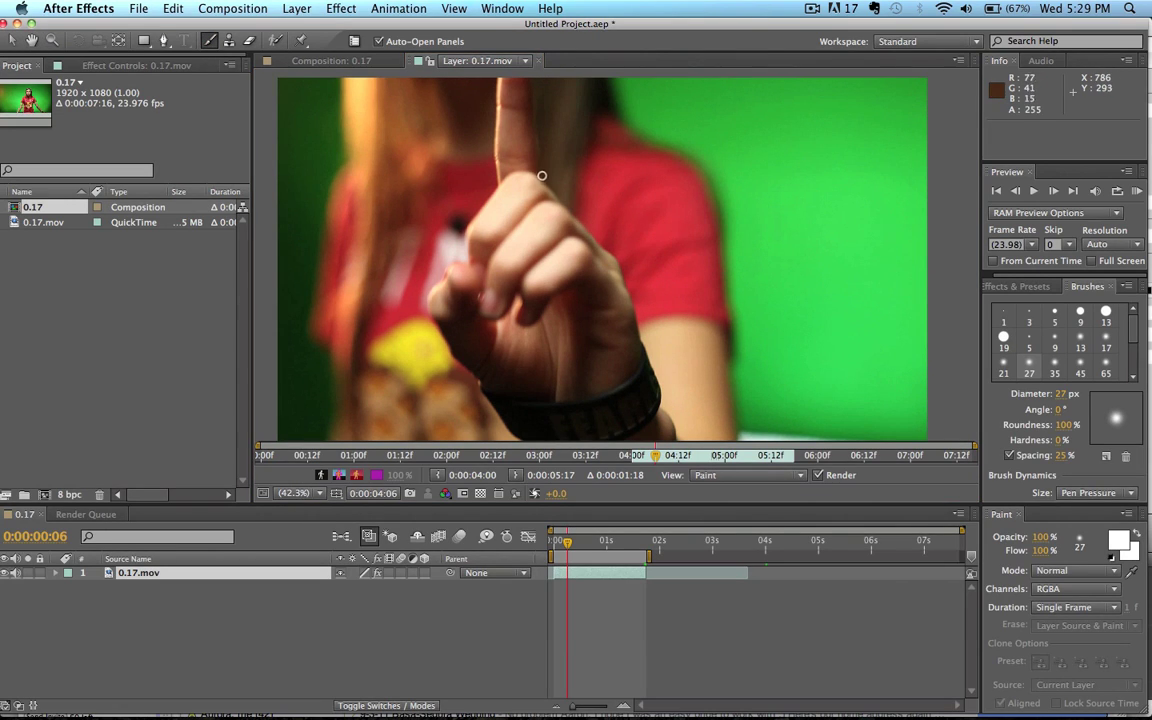
left_click_drag(538, 170, 538, 121)
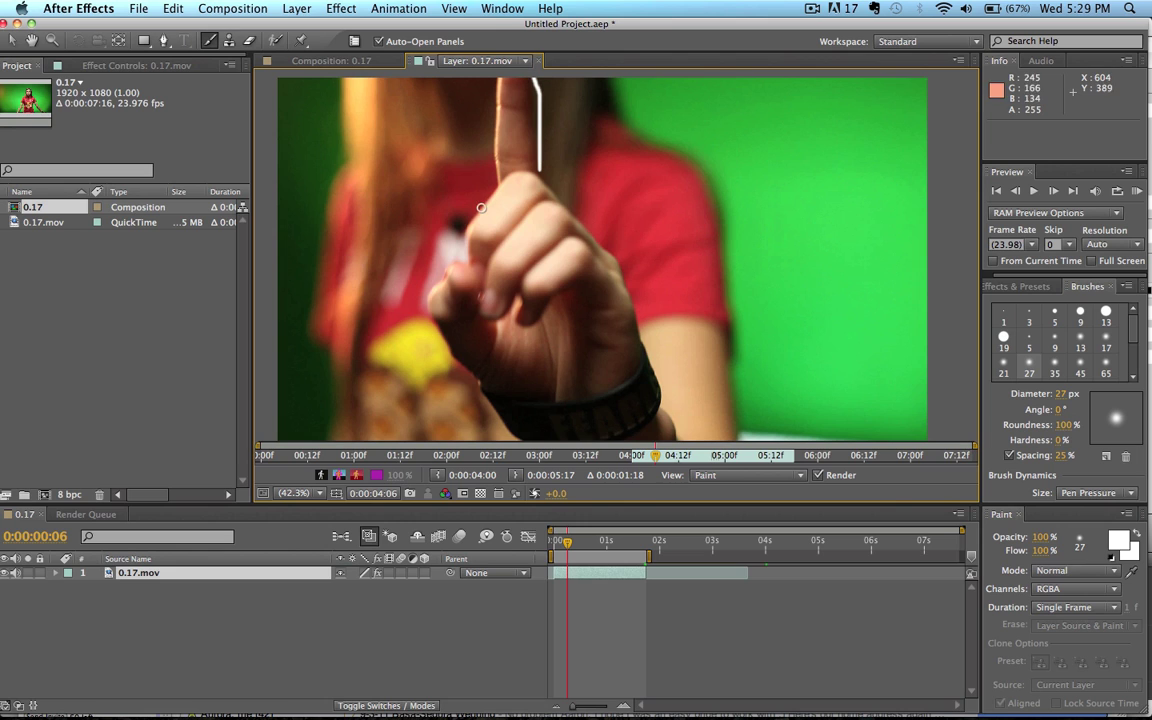
left_click_drag(499, 182, 505, 85)
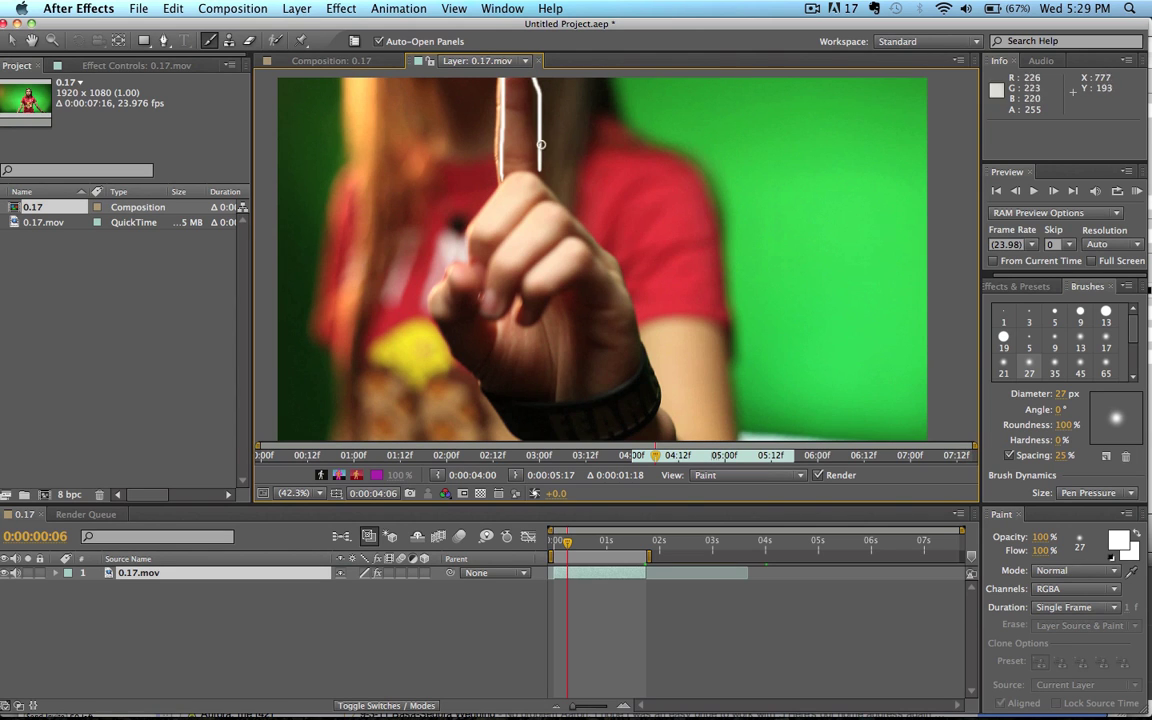
Continue the white finger strokes frame by frame through 0:00:00:09, outlining both sides of the finger there.
key("super+Right")
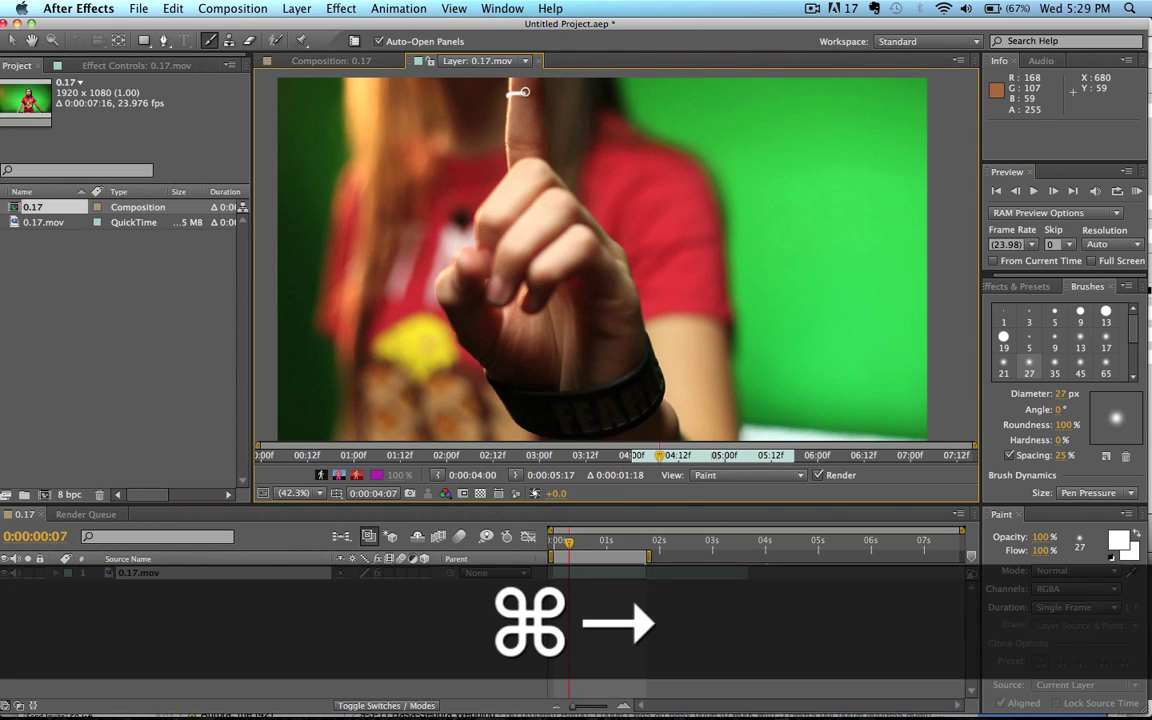
key("super+Right")
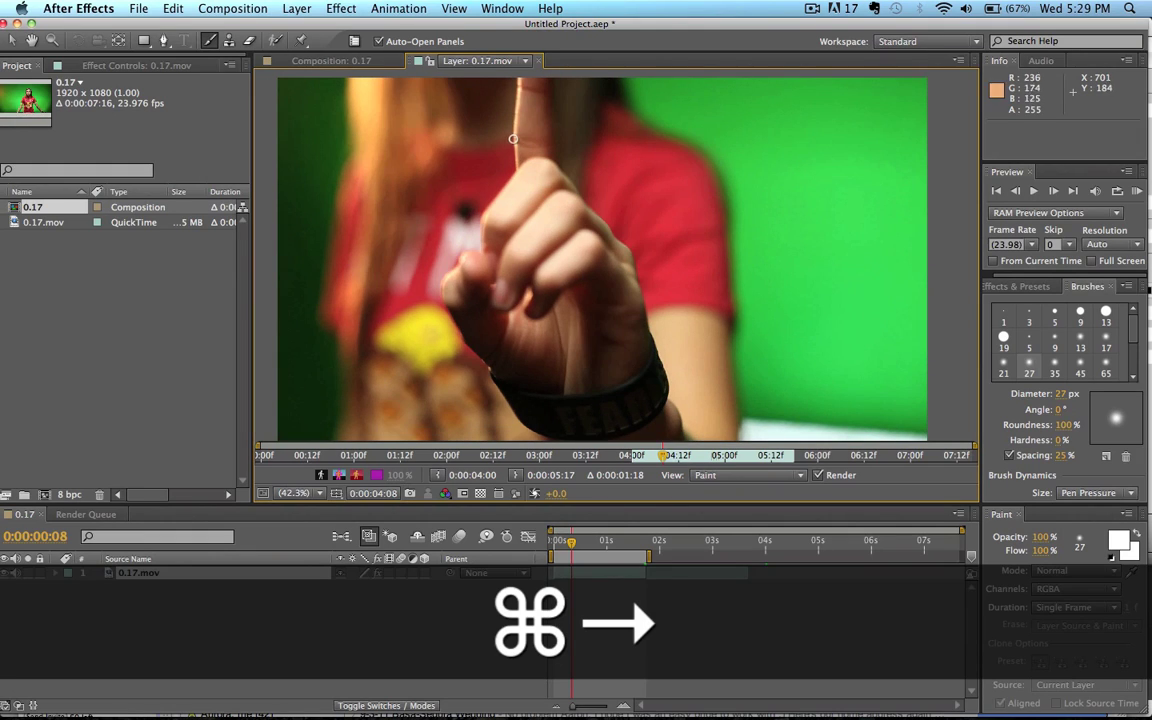
key("super+Right")
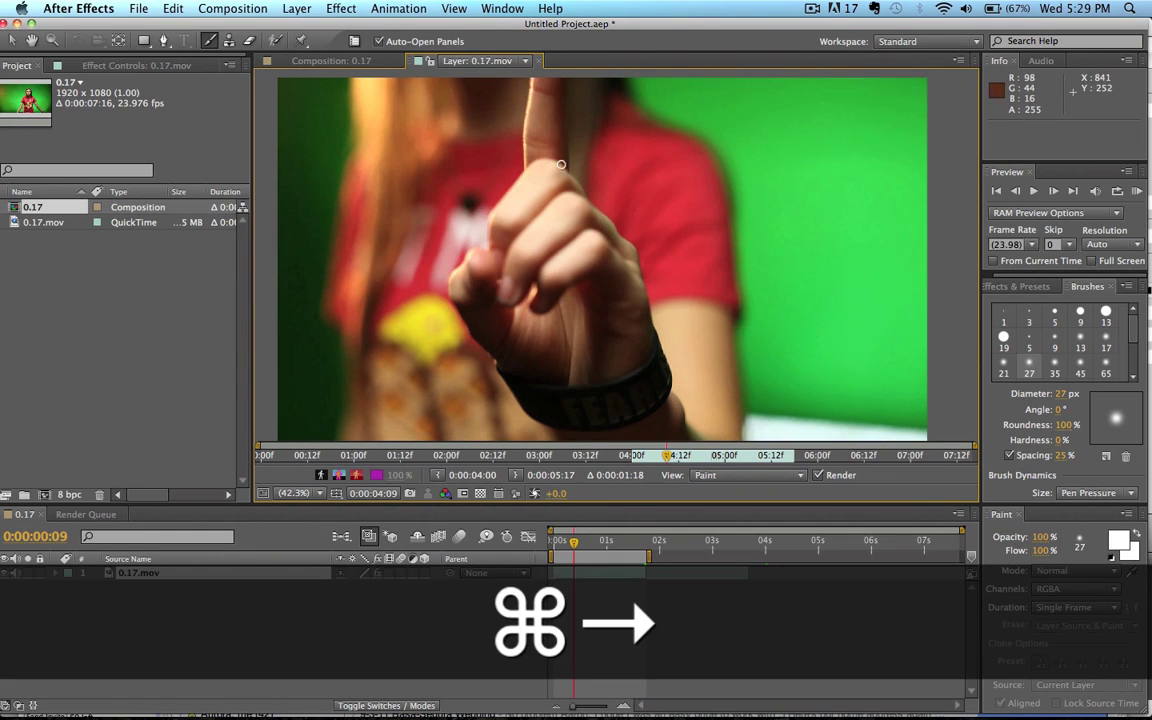
left_click_drag(566, 170, 567, 78)
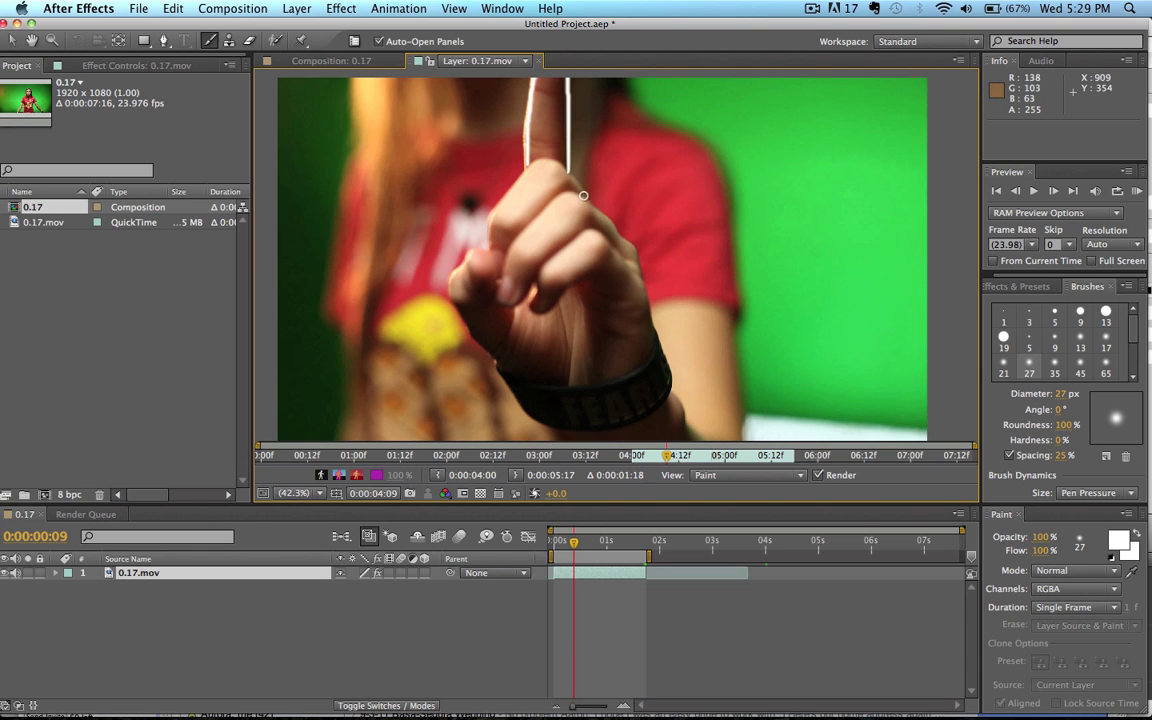
Trace the top knuckle in white on frames 0:00:00:10 and 0:00:00:11, undoing and redrawing the stroke on the latter.
key("super+Right")
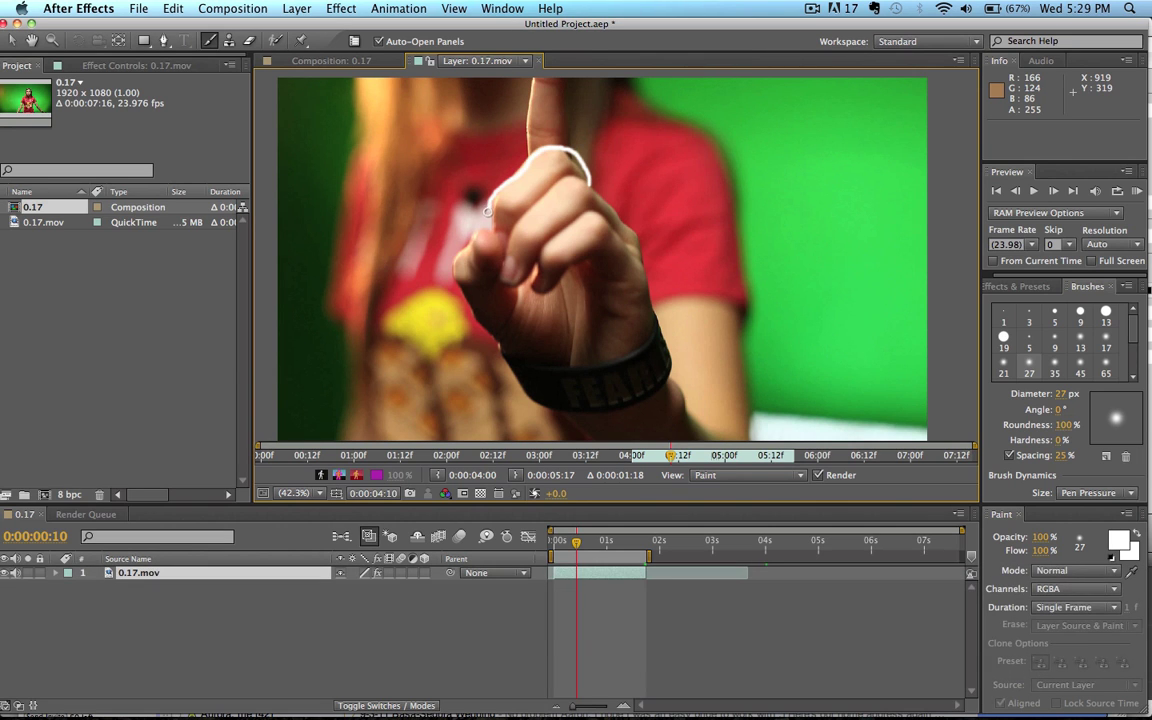
key("super+Right")
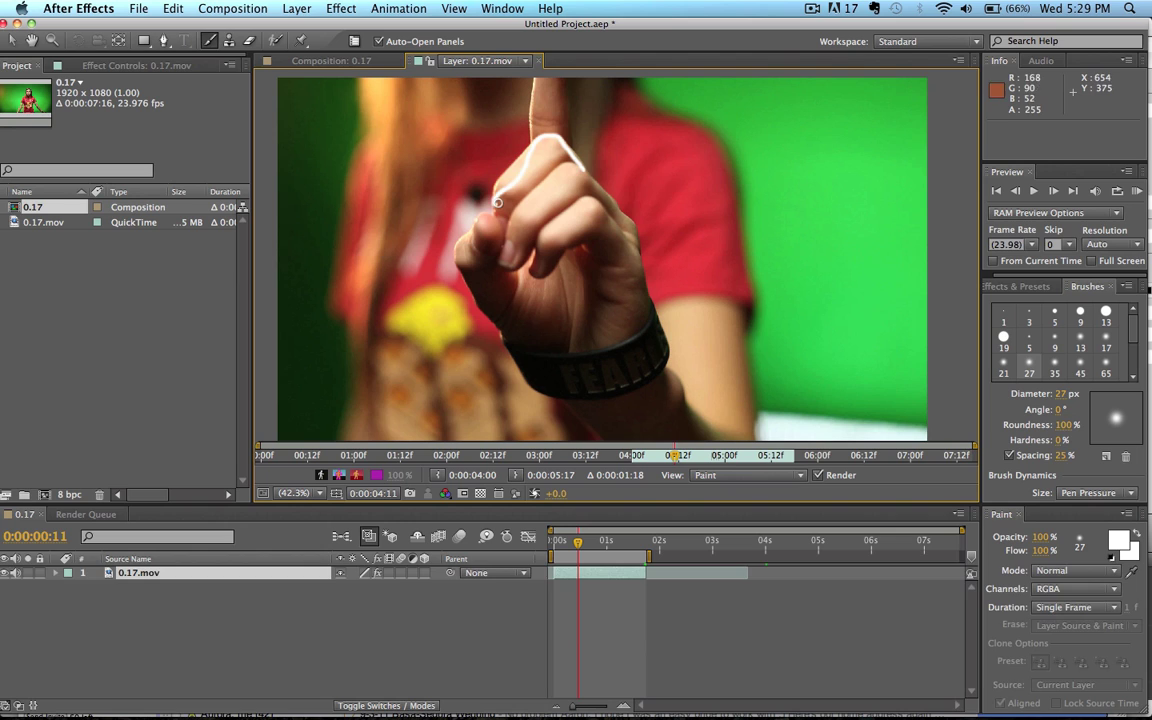
key("super+z")
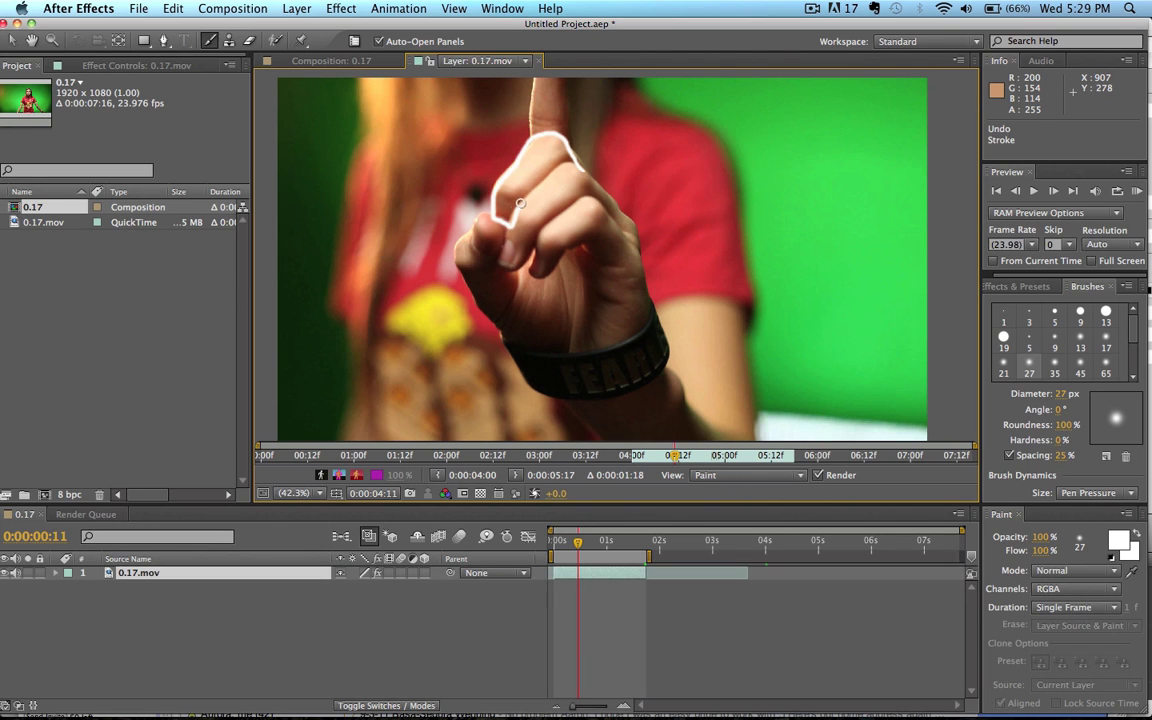
key("super+Right")
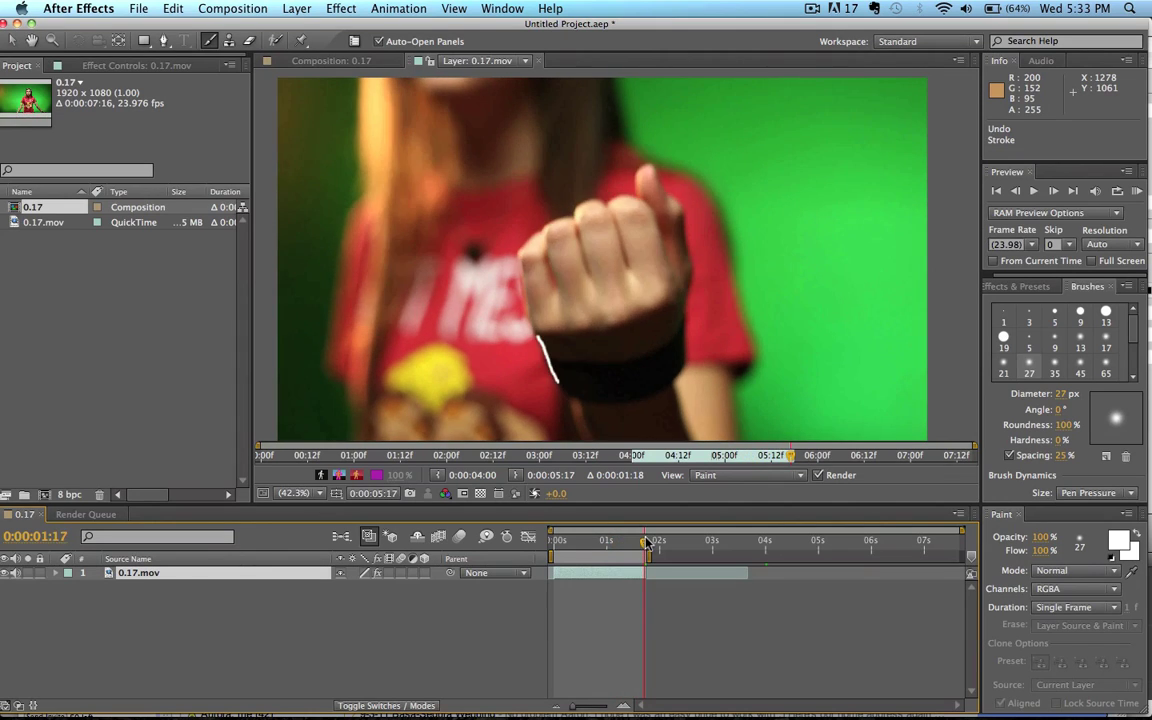
Scrub back through the painted frames and show the 0.17 composition at its first frame.
left_click_drag(634, 541, 551, 533)
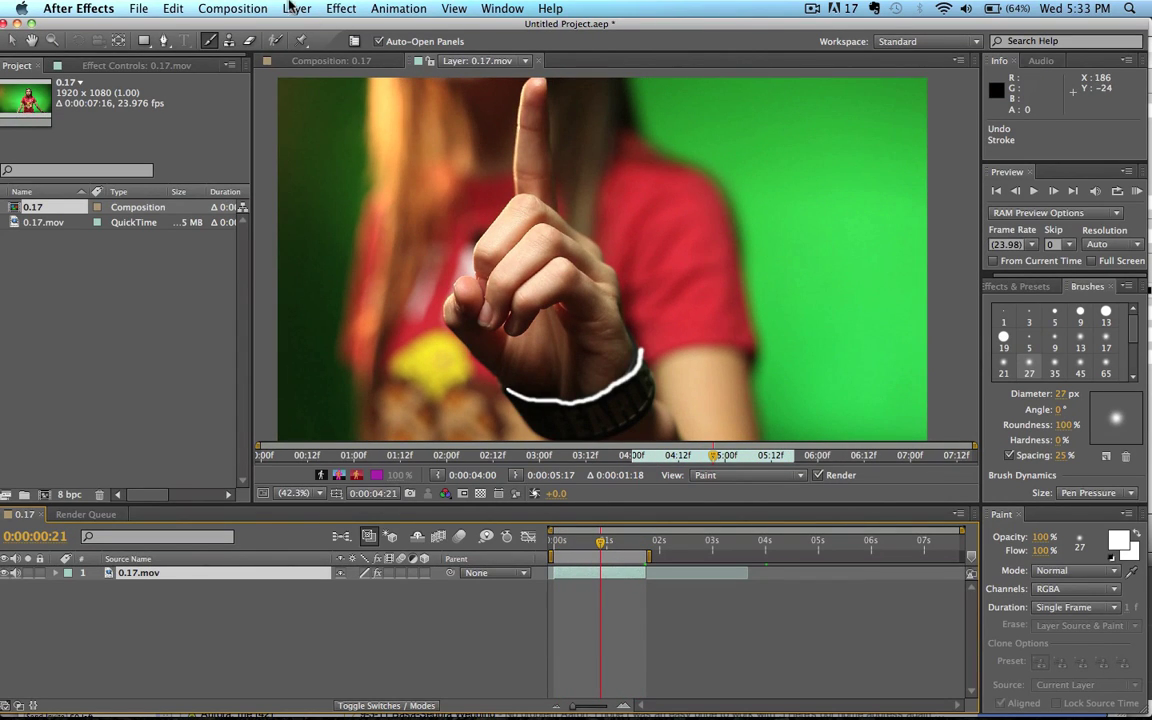
left_click(326, 61)
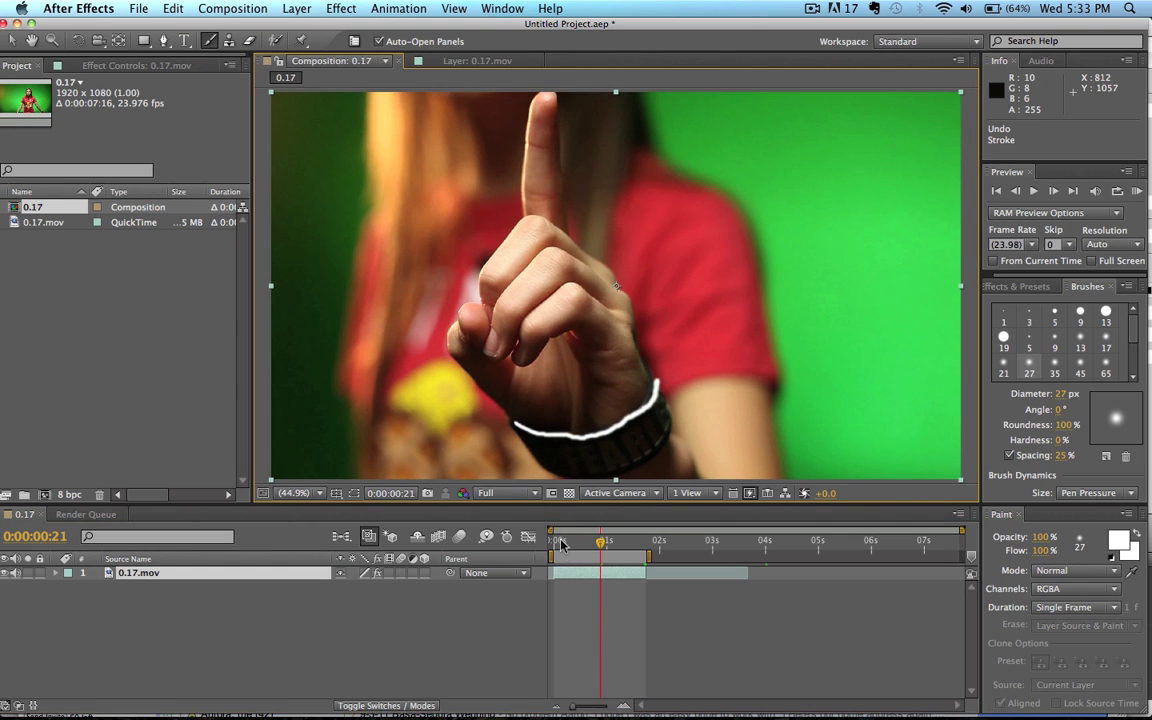
key("Home")
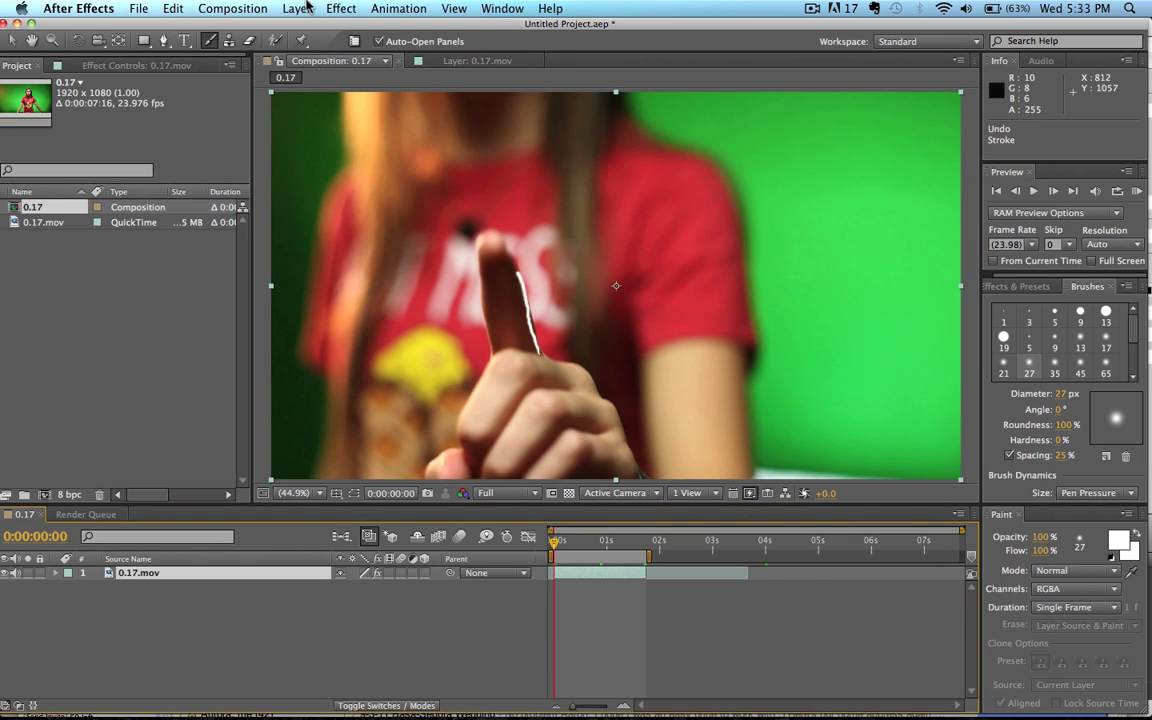
Create a 1920 x 1080 px solid layer coloured black (000000) above the footage.
left_click(296, 8)
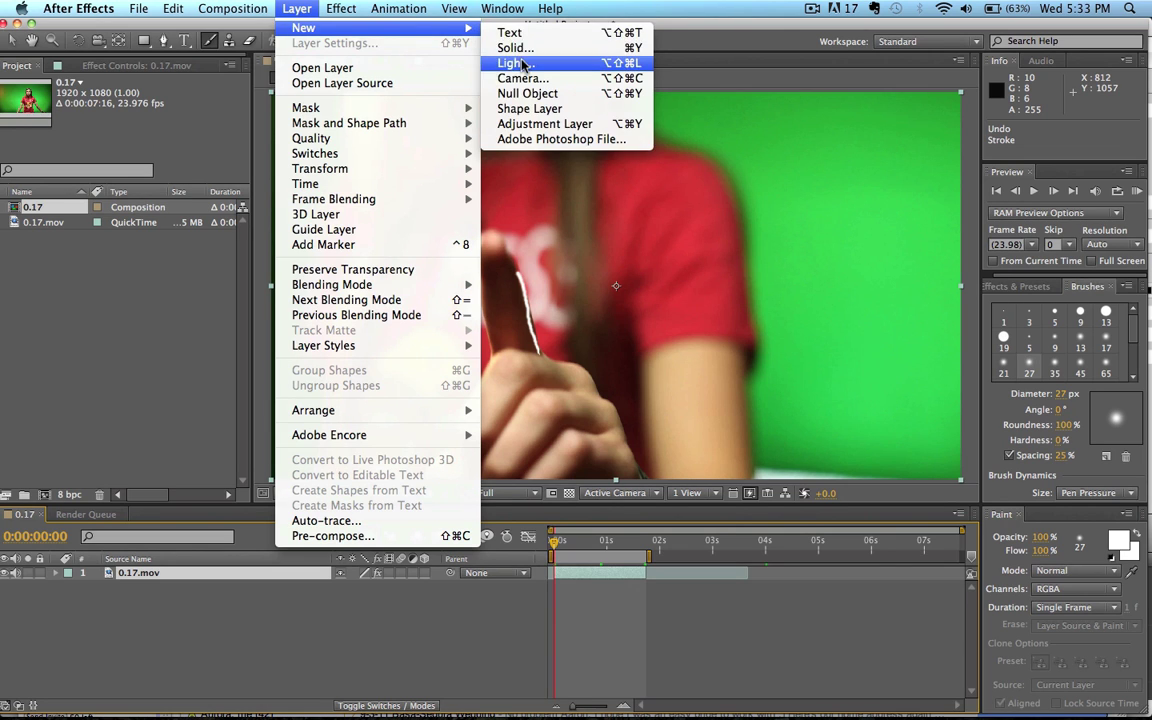
left_click(509, 51)
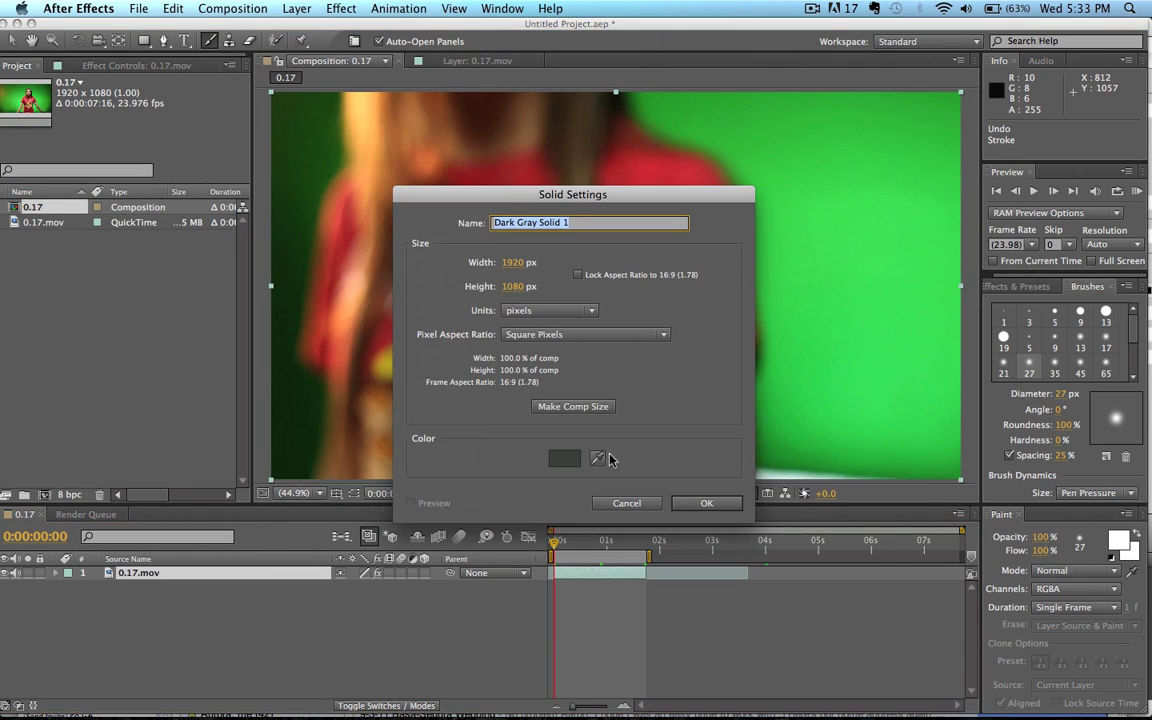
left_click(565, 458)
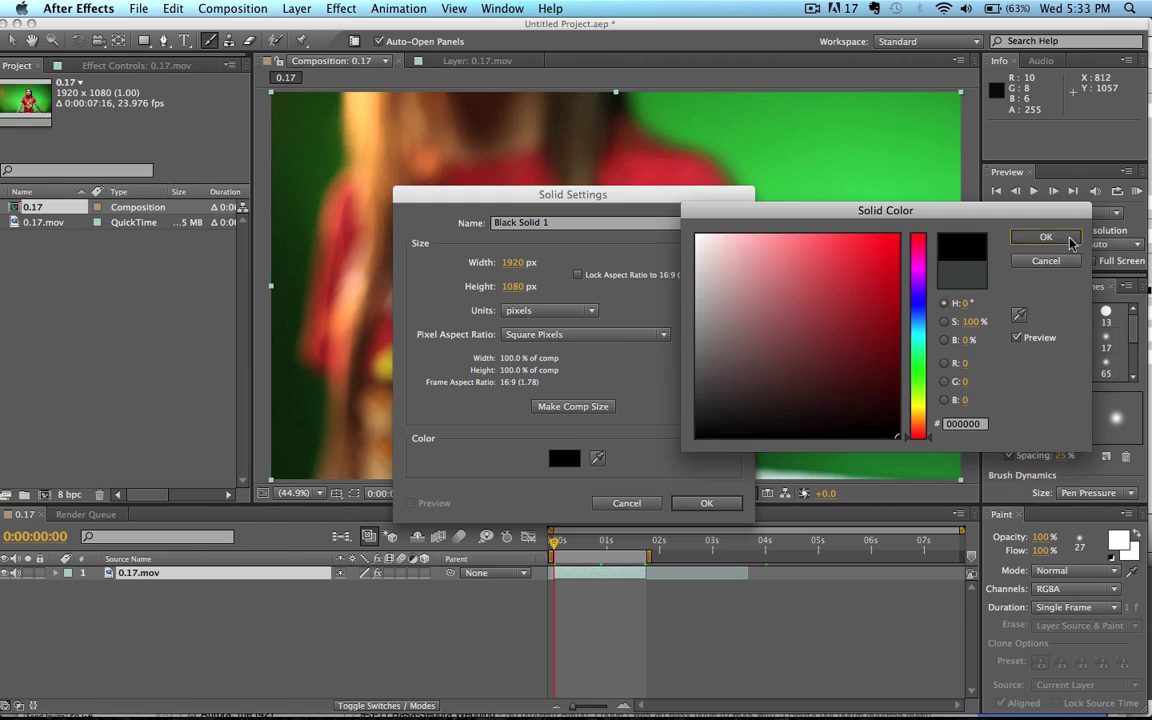
left_click(706, 503)
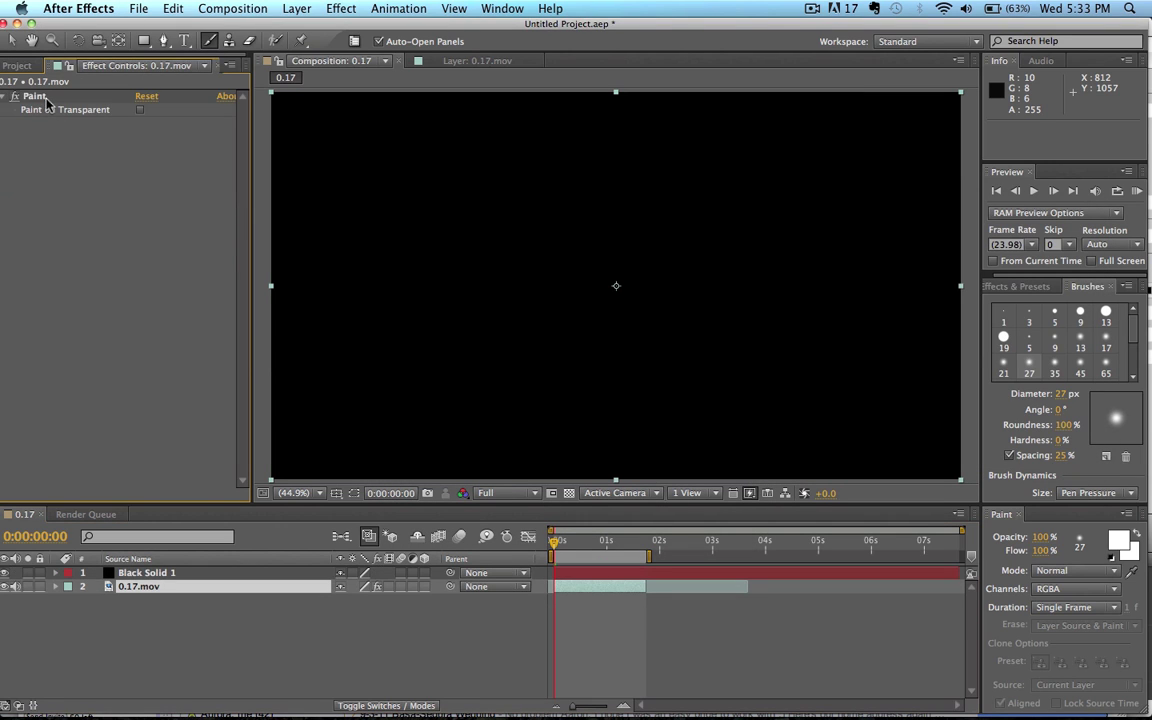
Copy the Paint effect from the 0.17.mov layer onto Black Solid 1.
left_click(46, 100)
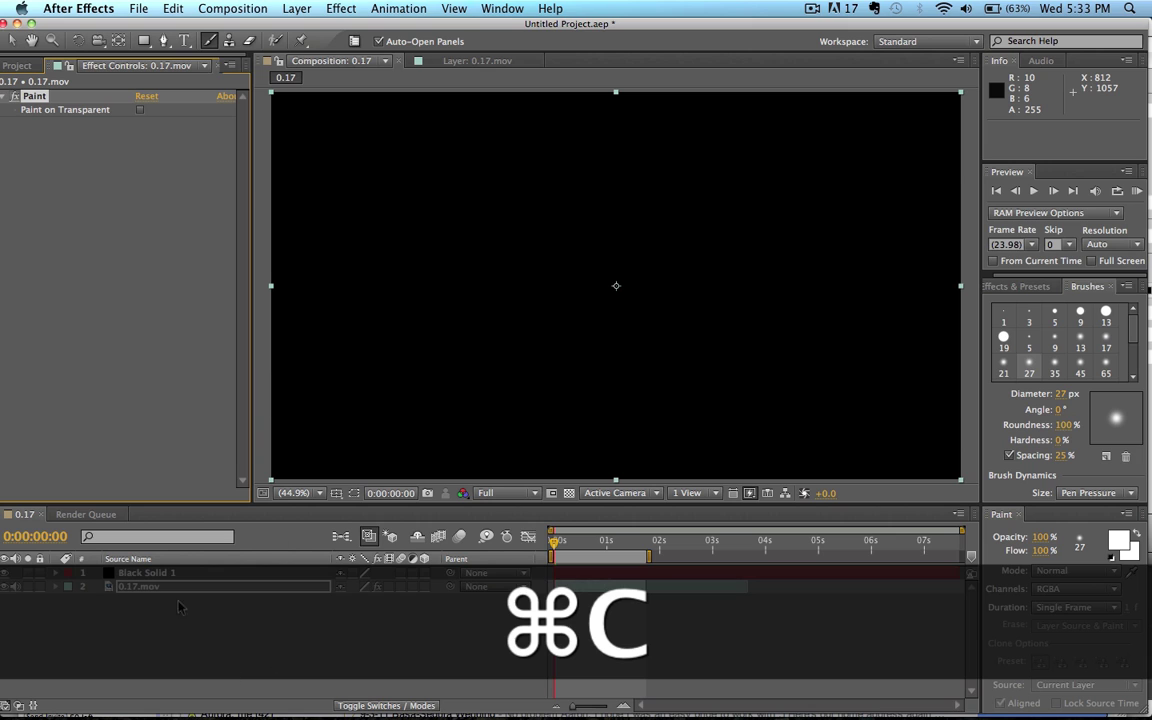
key("super+c")
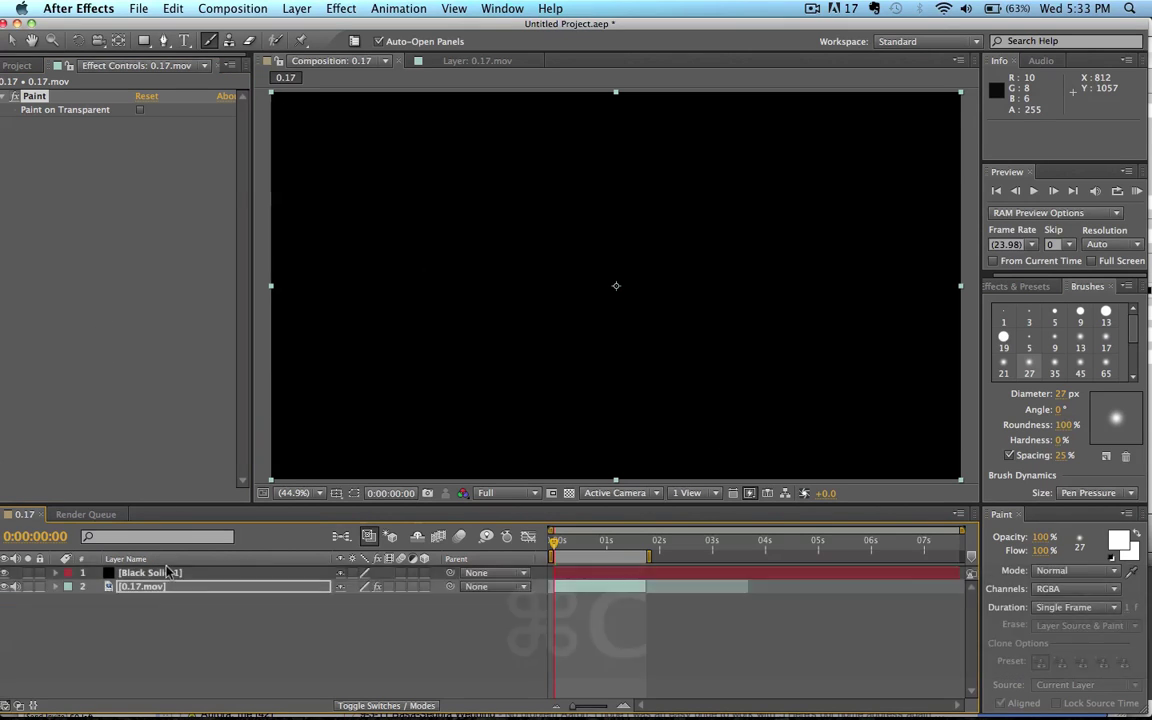
left_click(150, 572)
key("super+v")
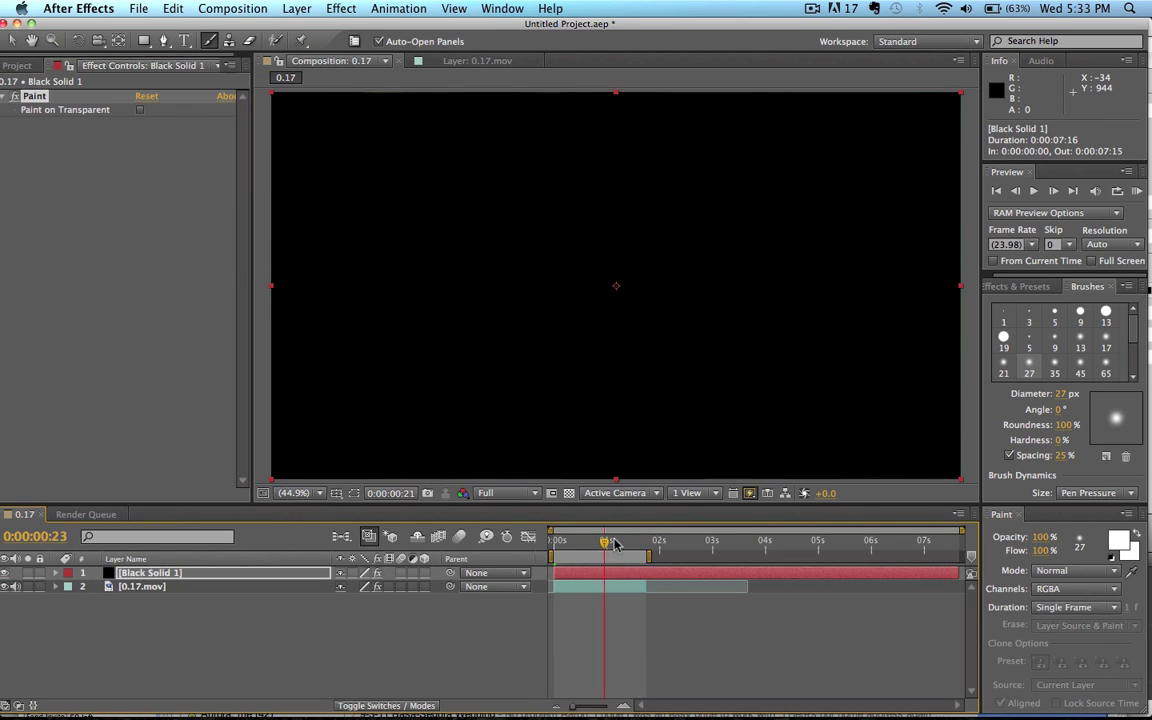
Shift Black Solid 1 earlier in time by 0:00:04:00 so its paint strokes start at the composition's first frame.
left_click_drag(556, 543, 657, 546)
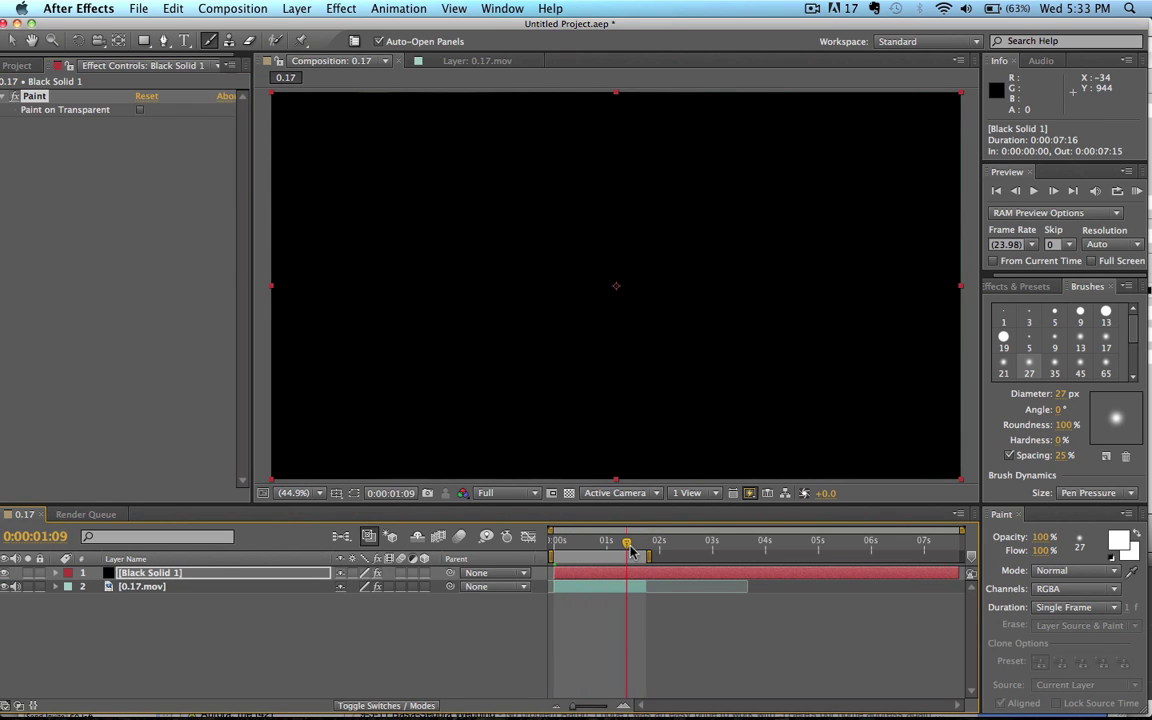
left_click_drag(630, 546, 597, 546)
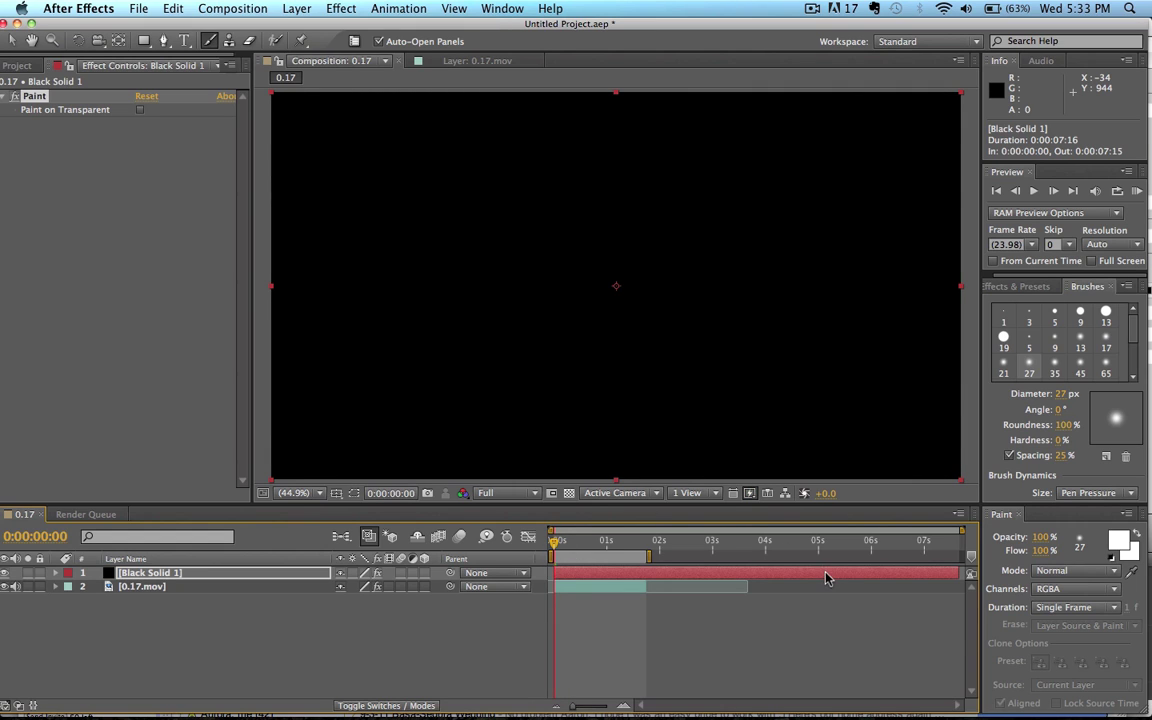
left_click_drag(826, 578, 811, 573)
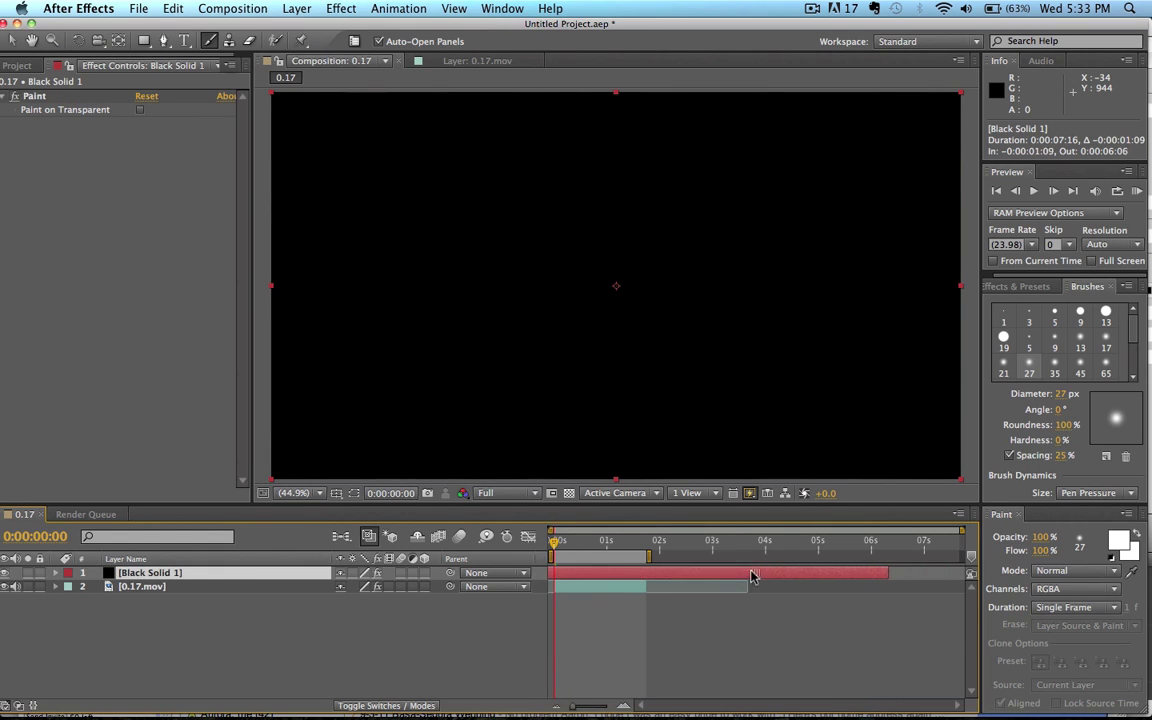
left_click_drag(751, 576, 620, 581)
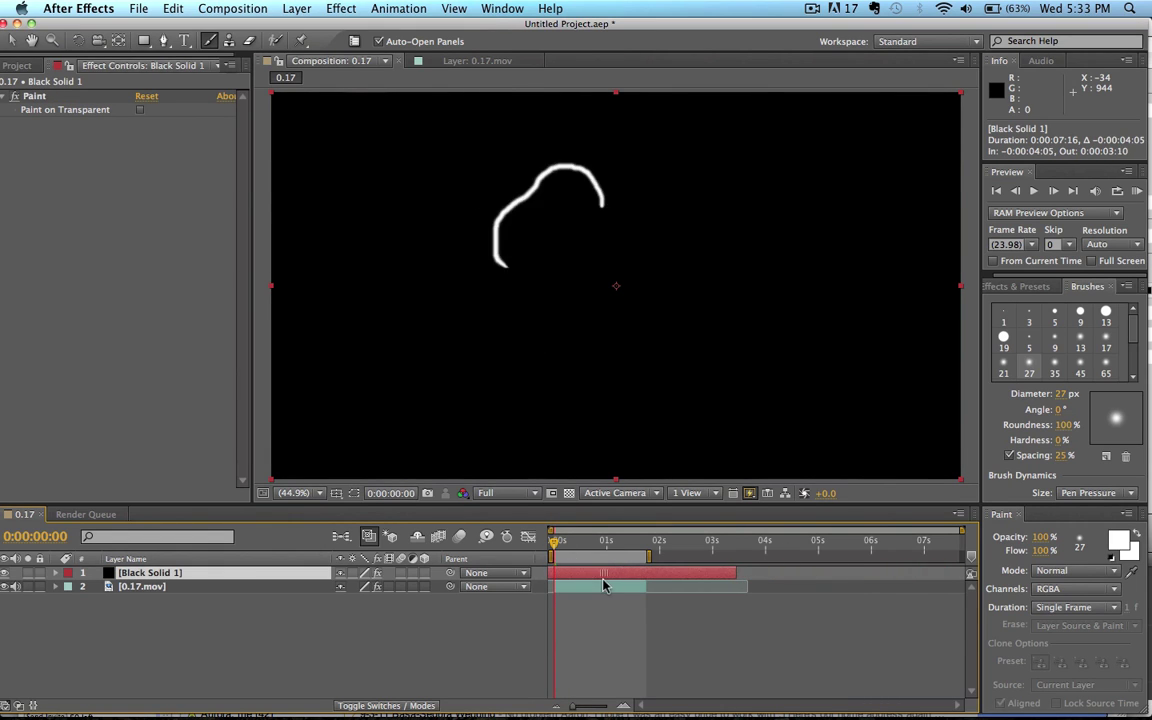
left_click_drag(605, 585, 610, 585)
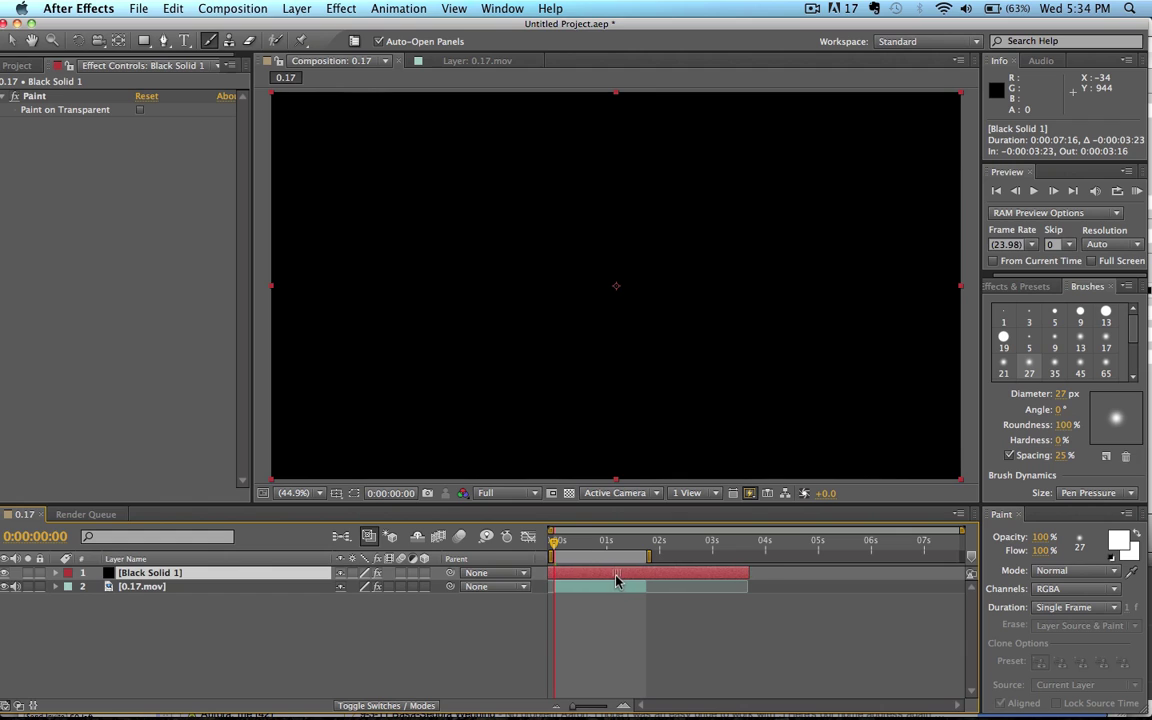
left_click_drag(616, 581, 621, 588)
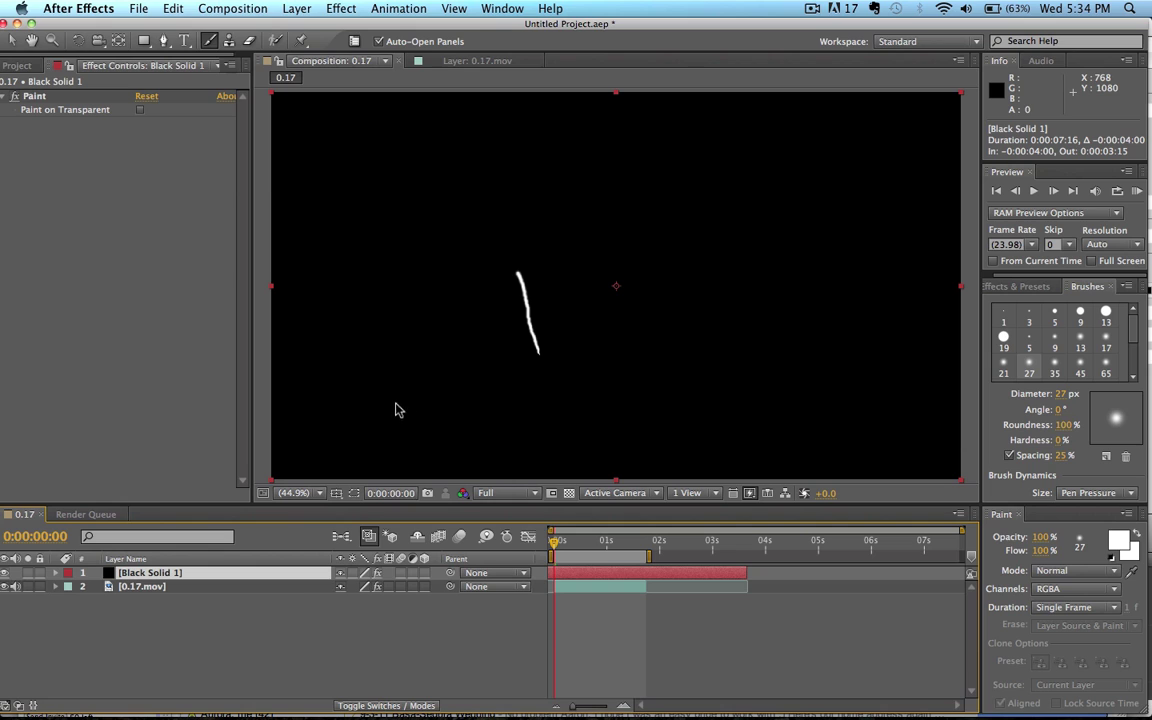
Check the stroke alignment by hiding and showing Black Solid 1, and turn off the Paint effect on the 0.17.mov layer.
left_click(5, 573)
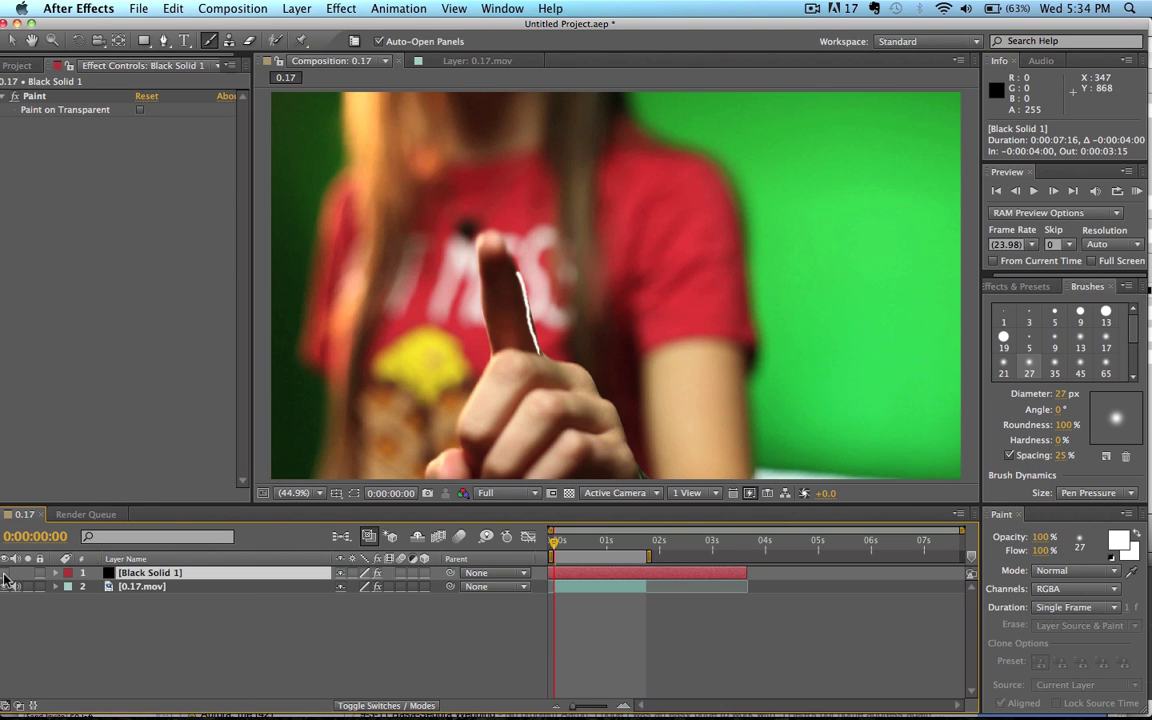
left_click(5, 573)
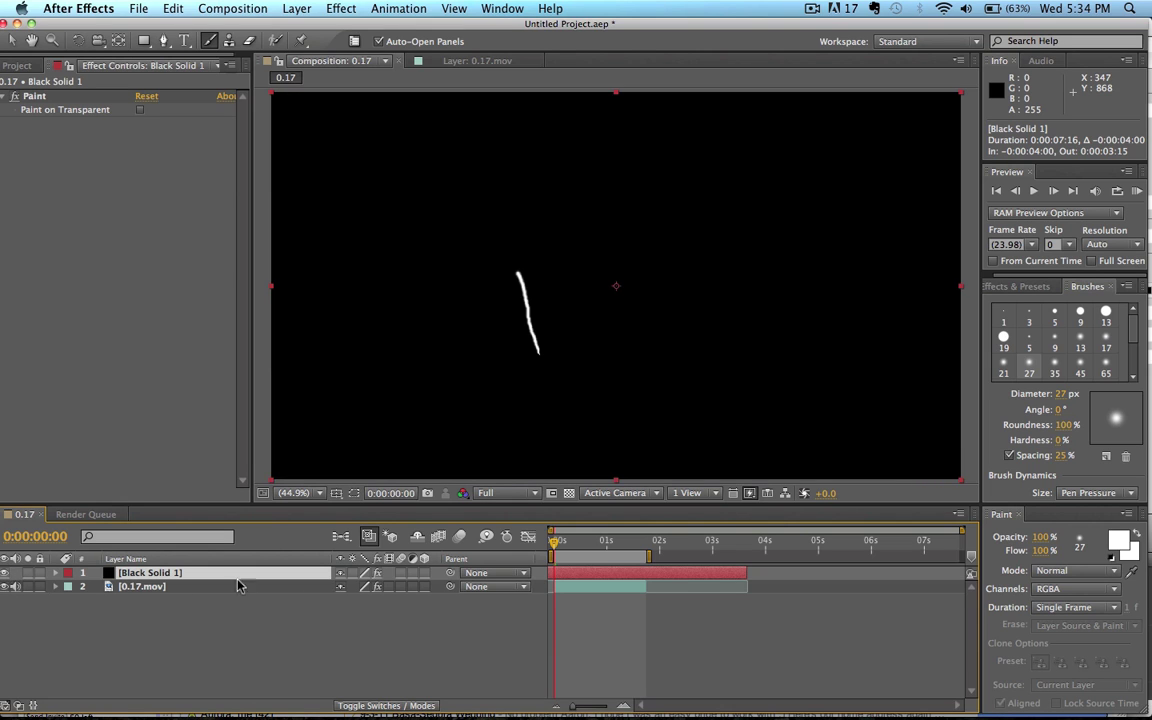
left_click(175, 587)
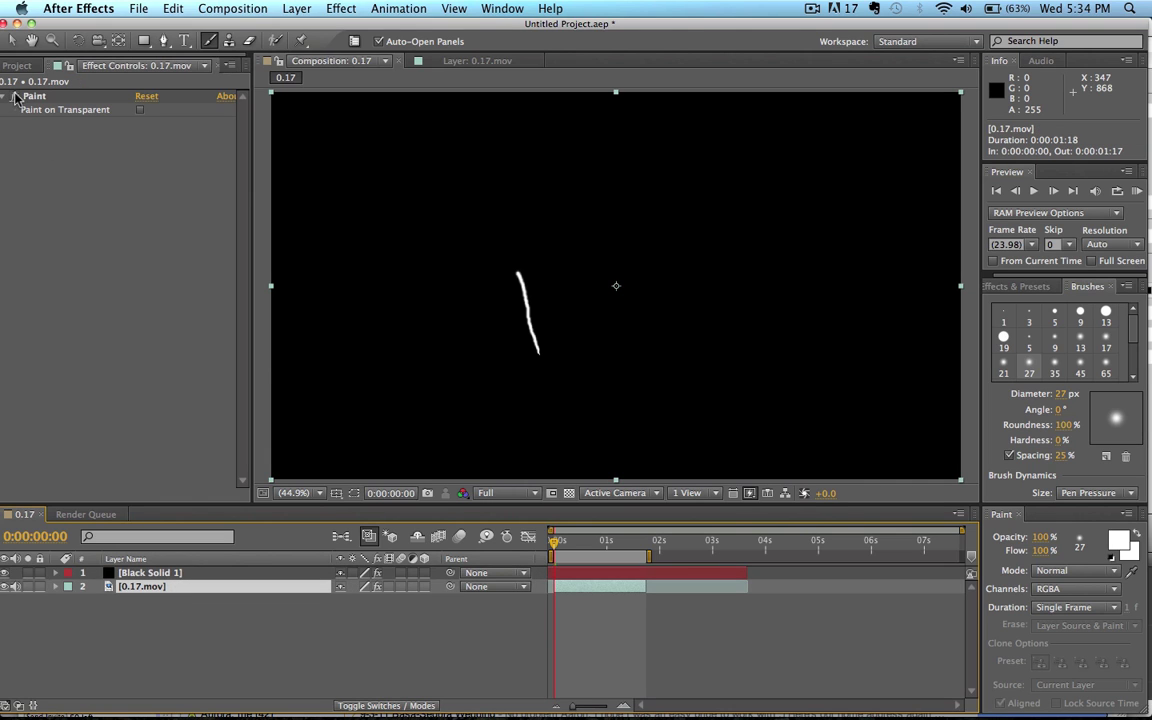
left_click(15, 97)
Set the blending mode of Black Solid 1 to Add.
left_click(159, 574)
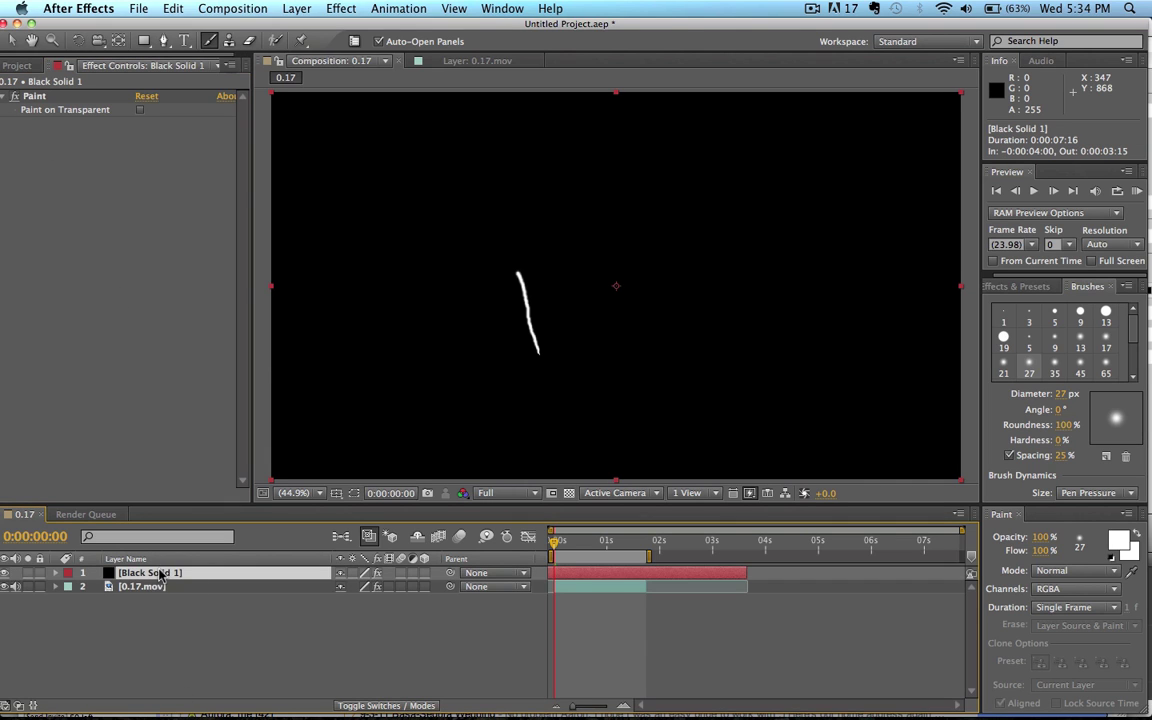
left_click(430, 705)
left_click(358, 576)
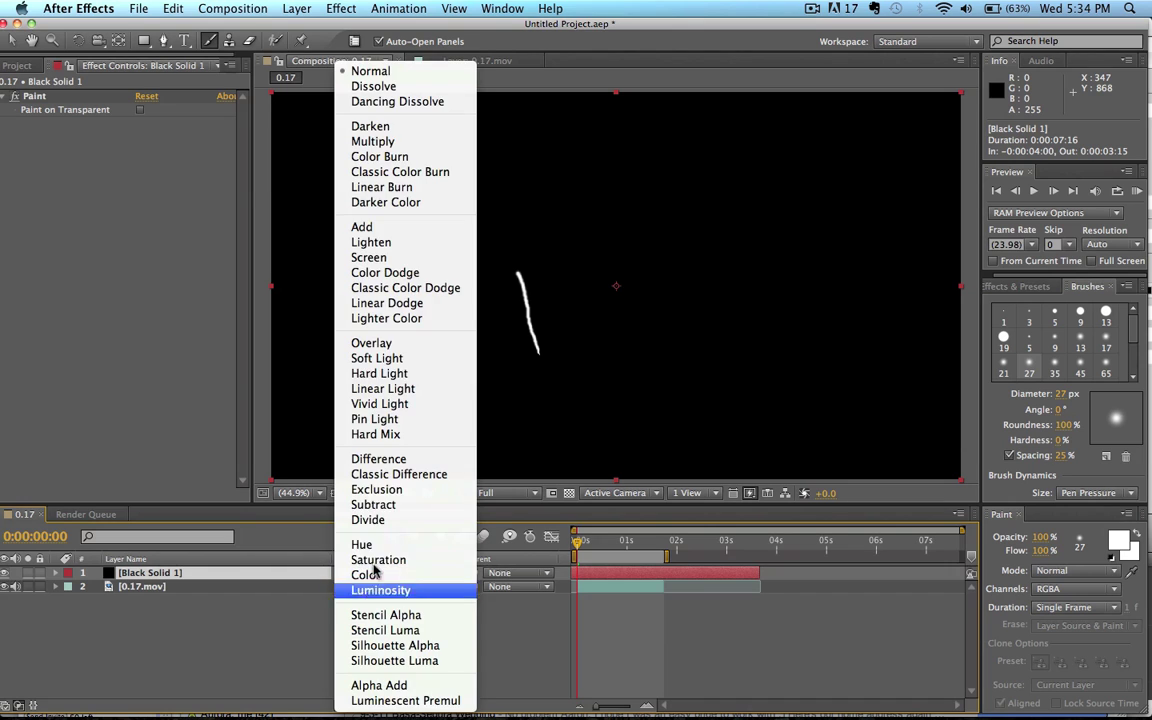
left_click(393, 226)
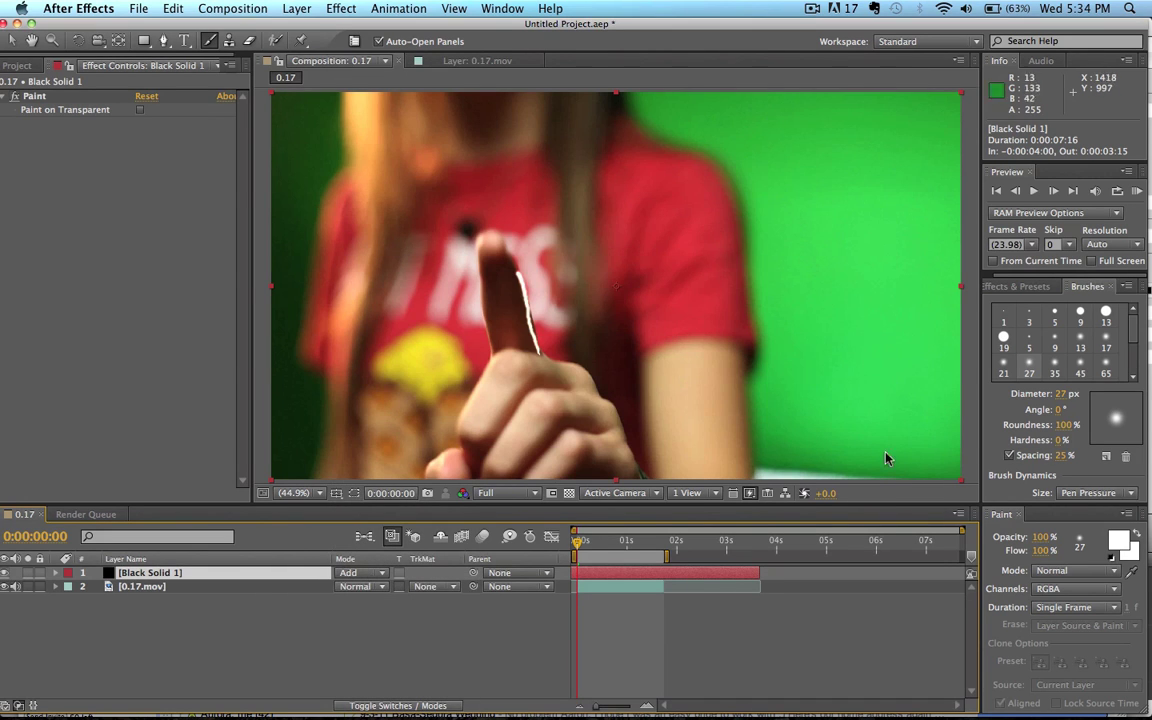
Apply Fast Blur to Black Solid 1 below the Paint effect, with a Blurriness of 4.
left_click(1016, 286)
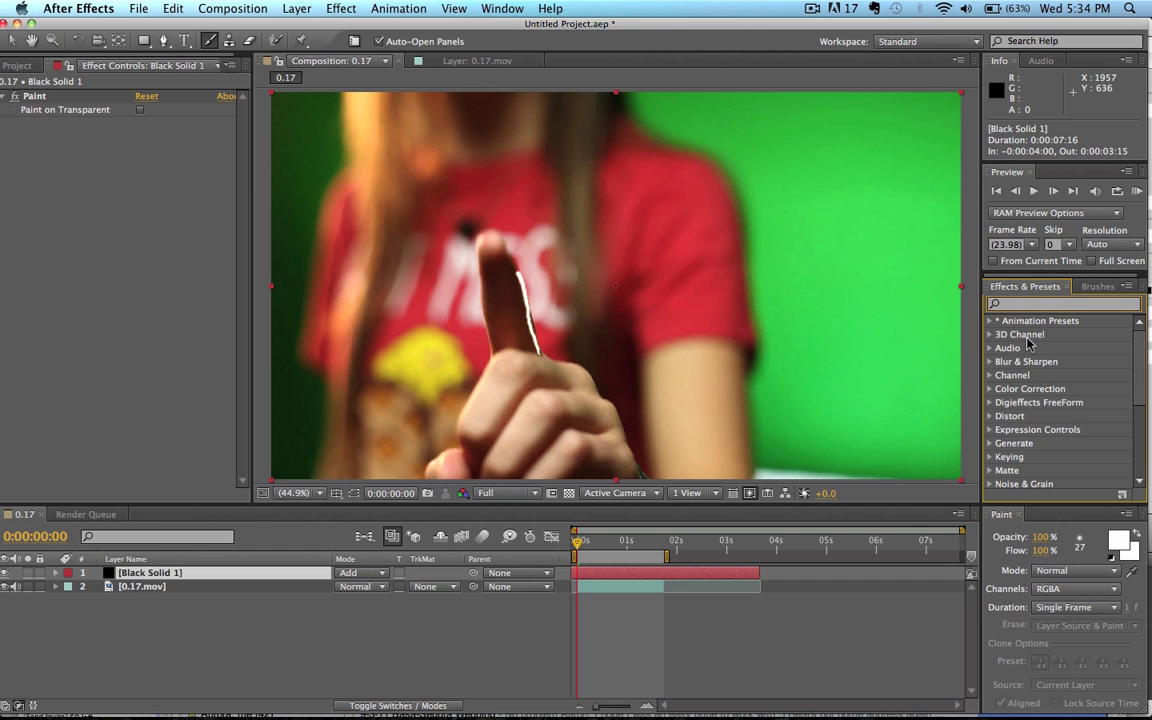
type("fast")
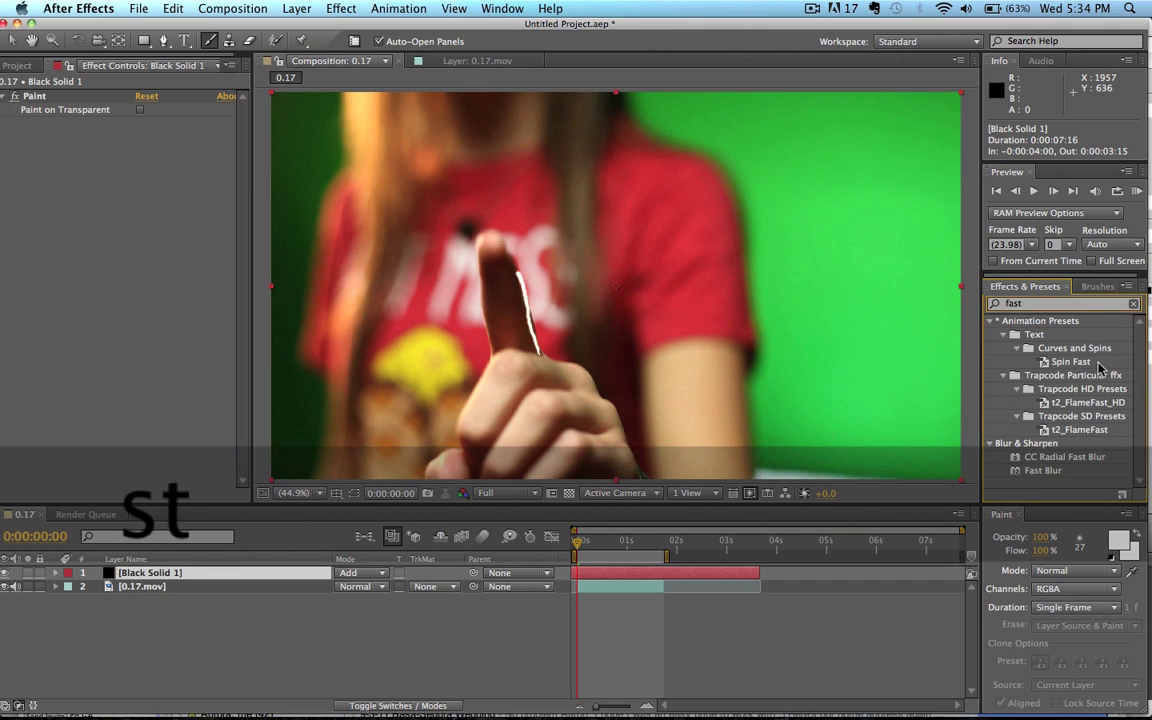
type(" b")
mouse_move(1044, 350)
left_mouse_down()
mouse_move(870, 320)
mouse_move(85, 275)
mouse_move(95, 170)
mouse_move(133, 140)
left_mouse_up()
left_click(145, 139)
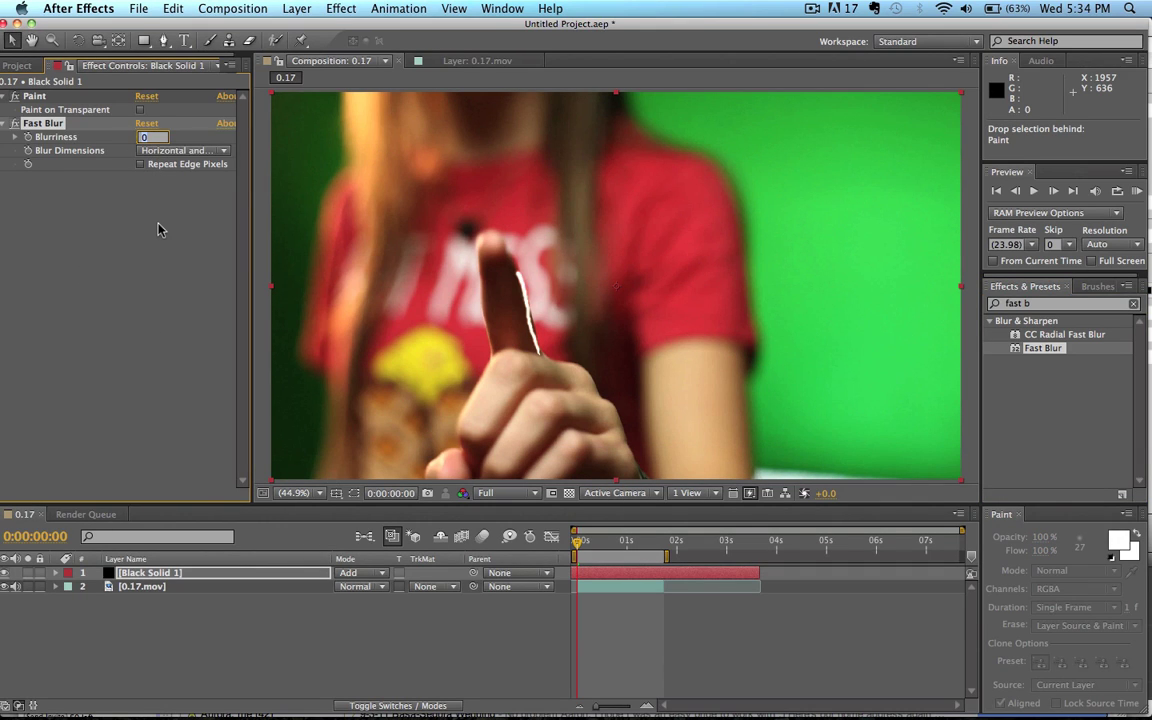
type("4")
key("Return")
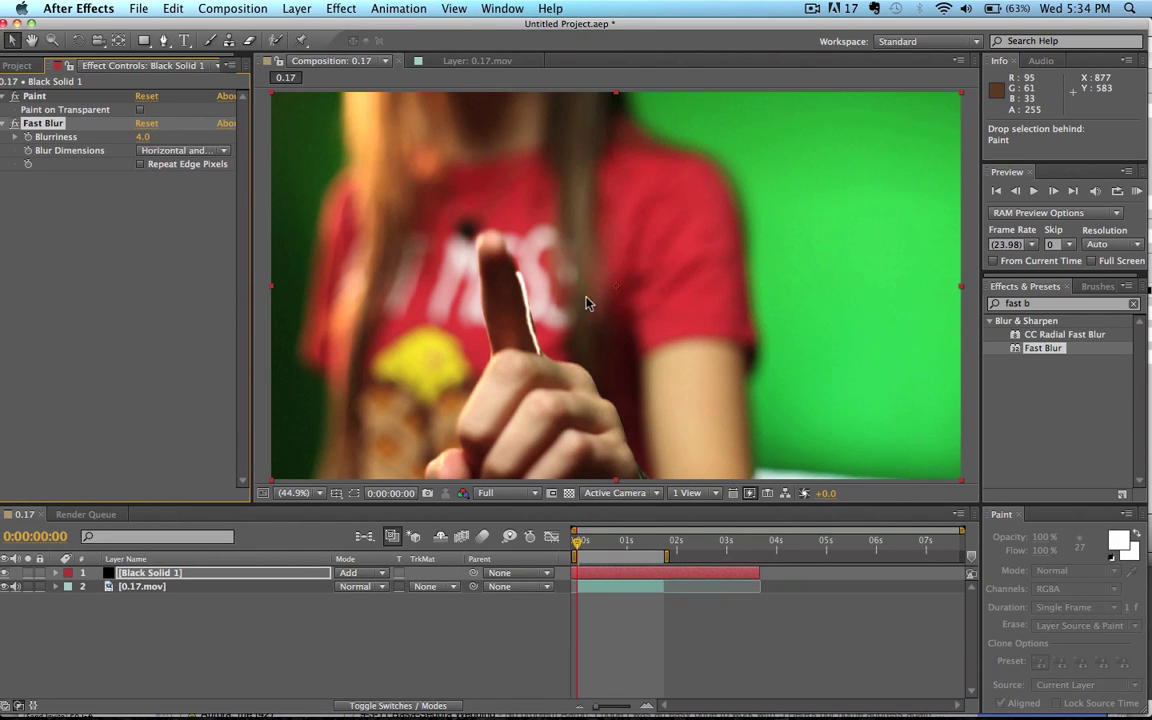
Examine the blurred white stroke along the finger at 200% magnification and return to the full-frame view.
scroll(587, 302, "up", 4)
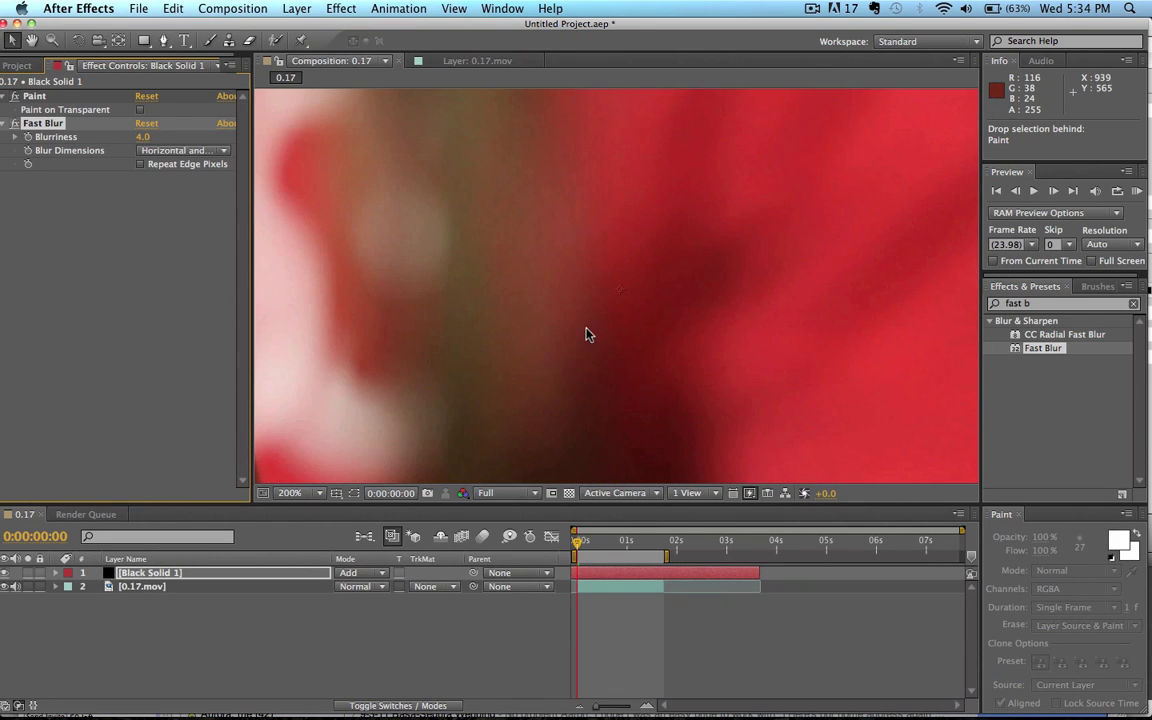
key("h")
left_click_drag(478, 314, 689, 350)
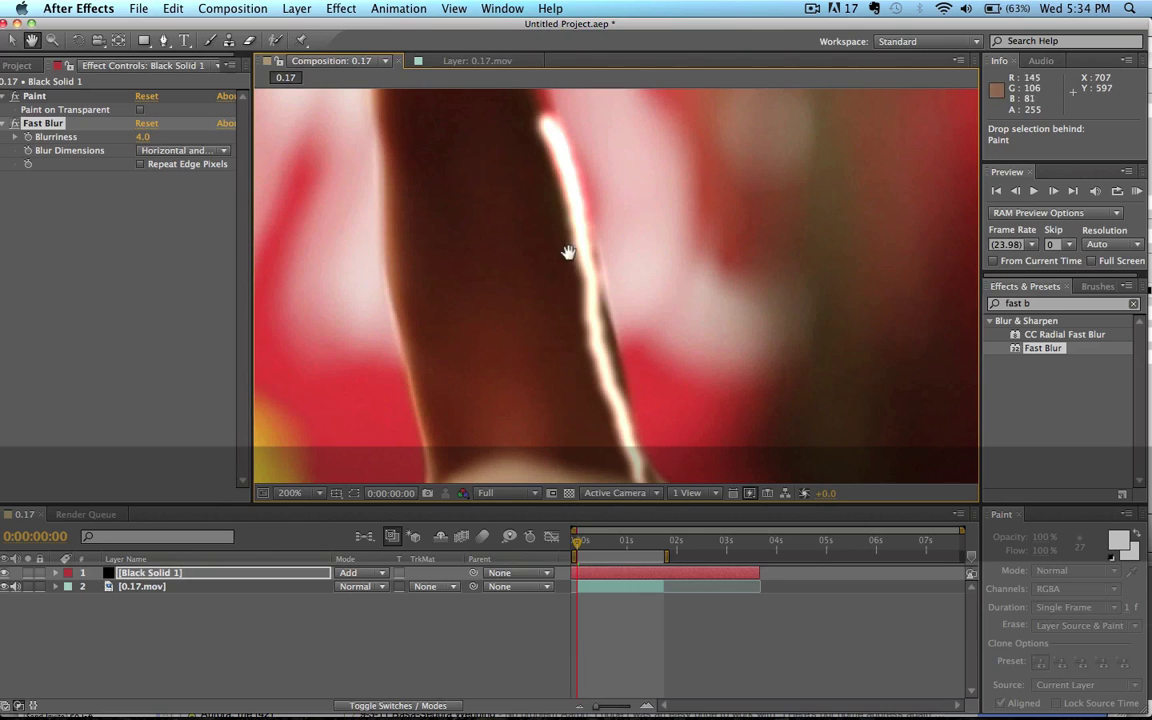
left_click_drag(538, 122, 514, 275)
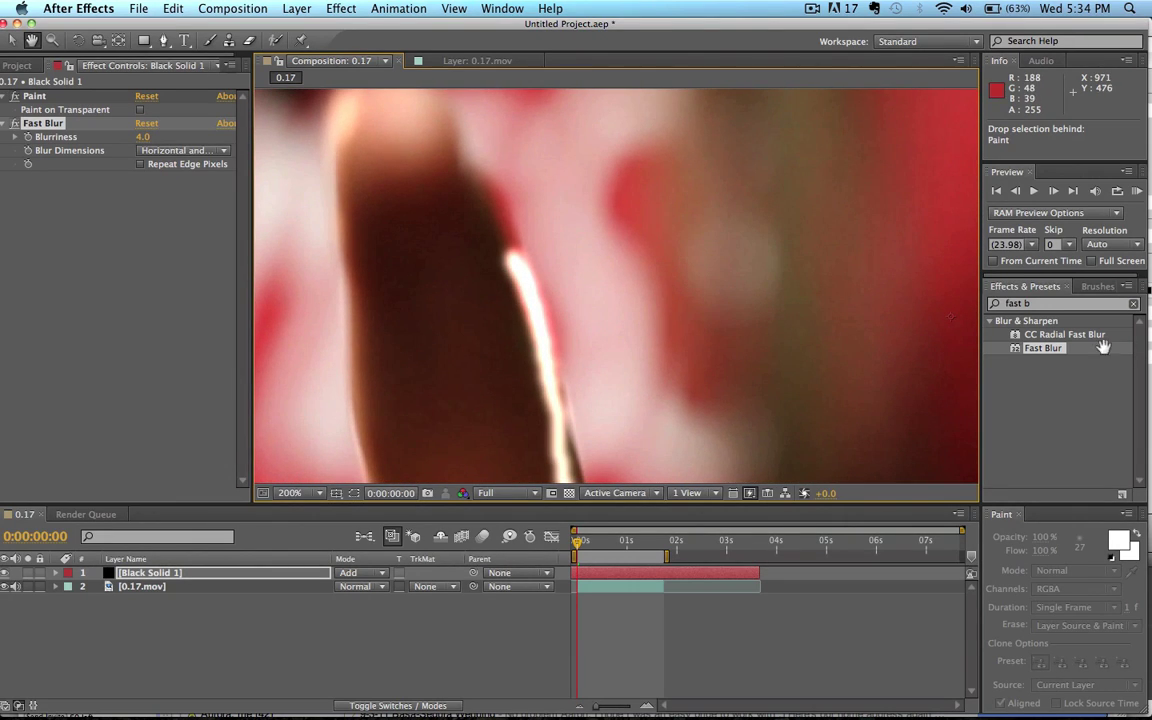
key("comma")
key("comma")
key("comma")
key("comma")
key("comma")
key("comma")
key("comma")
key("comma")
key("comma")
key("shift+slash")
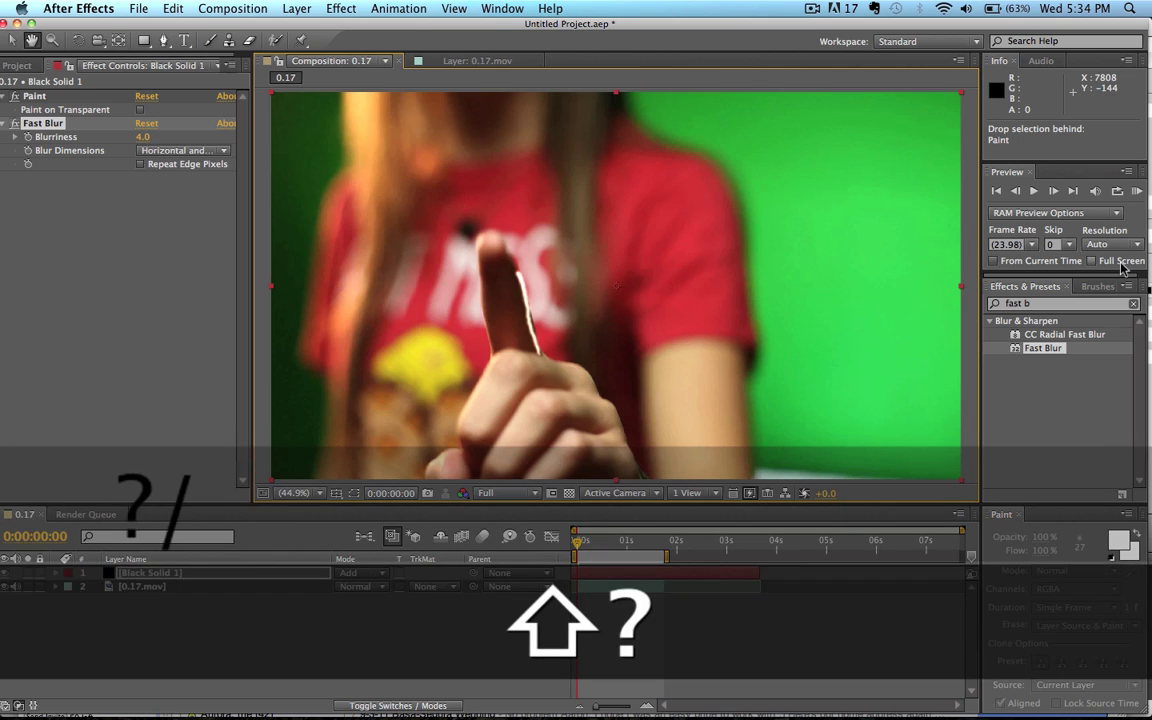
Find the Curves effect and apply it to Black Solid 1 below Fast Blur.
left_click(1000, 303)
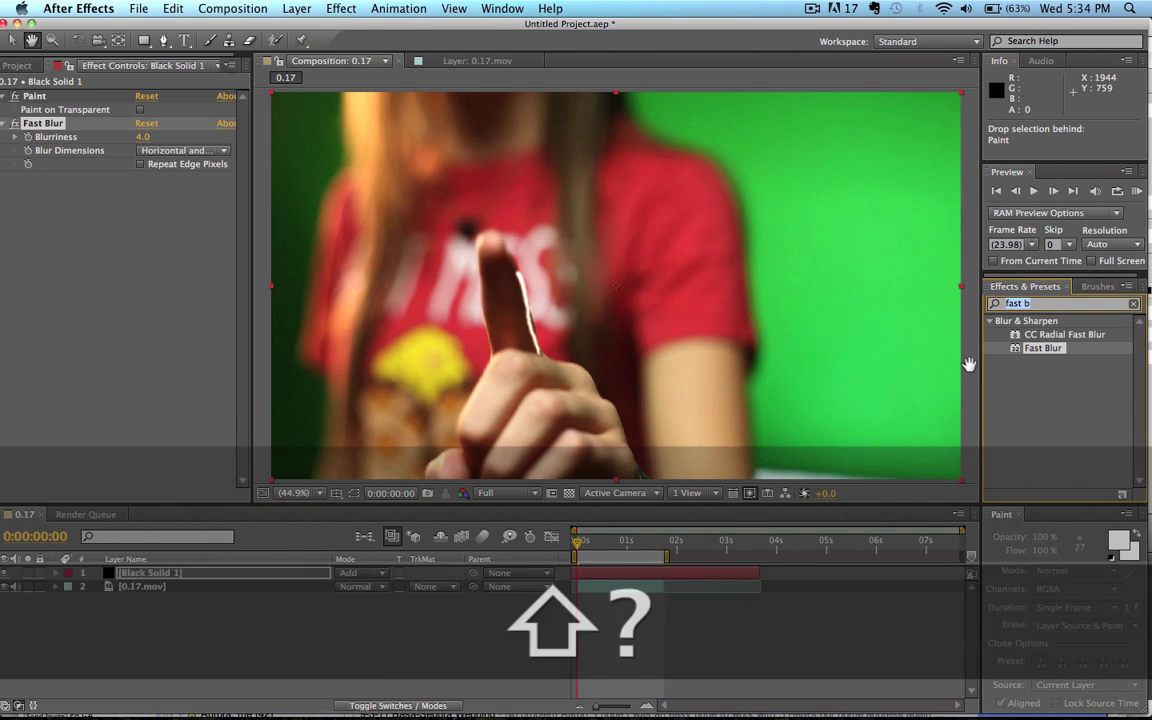
type("cuurves")
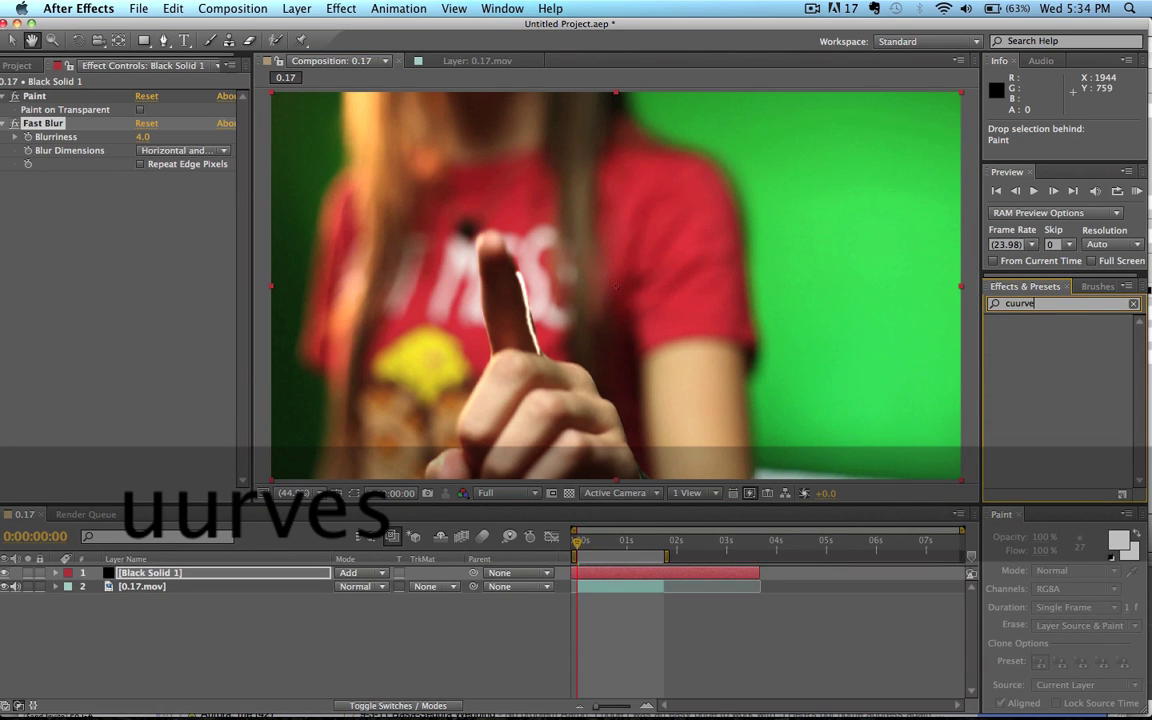
key("BackSpace")
type("rve")
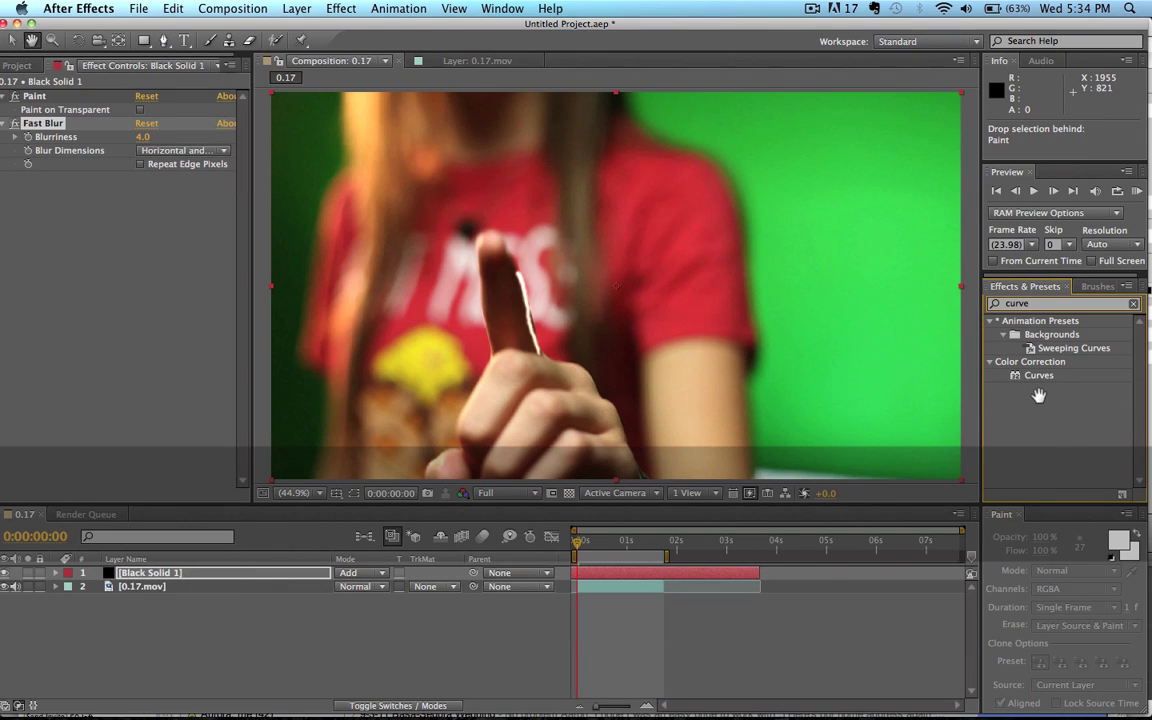
type("v")
left_click_drag(1038, 376, 160, 182)
Raise the midpoint of the Red channel curve slightly on Black Solid 1 and run a RAM preview.
left_click(181, 193)
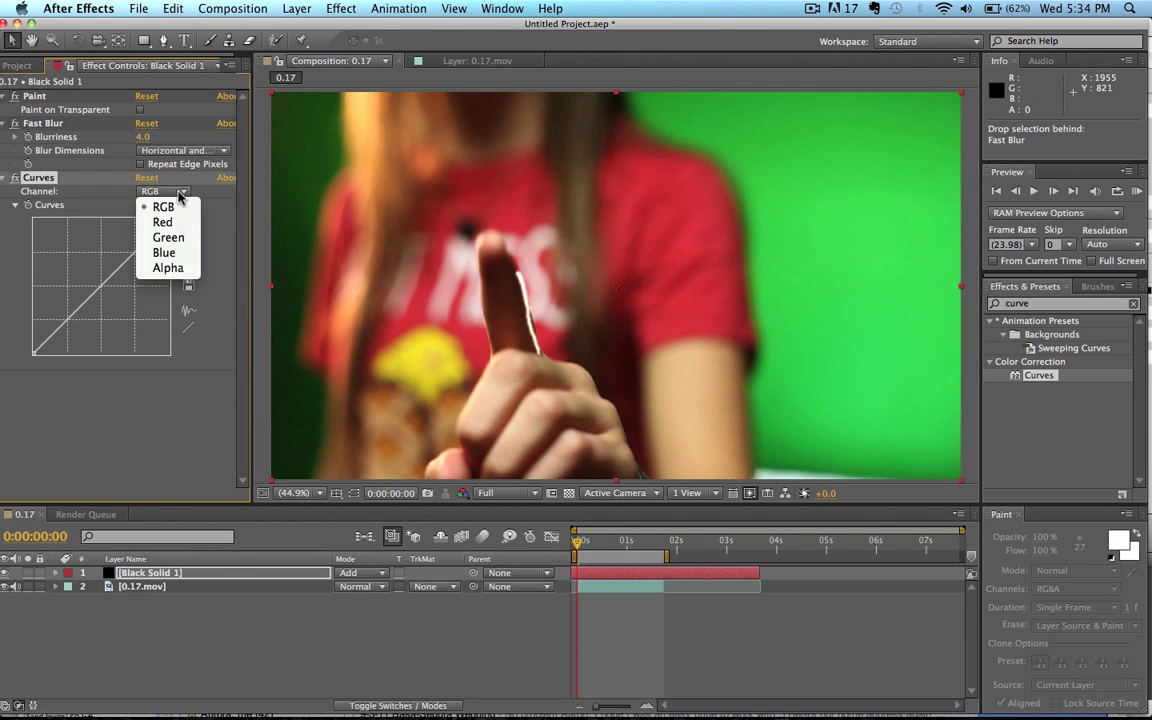
left_click(162, 222)
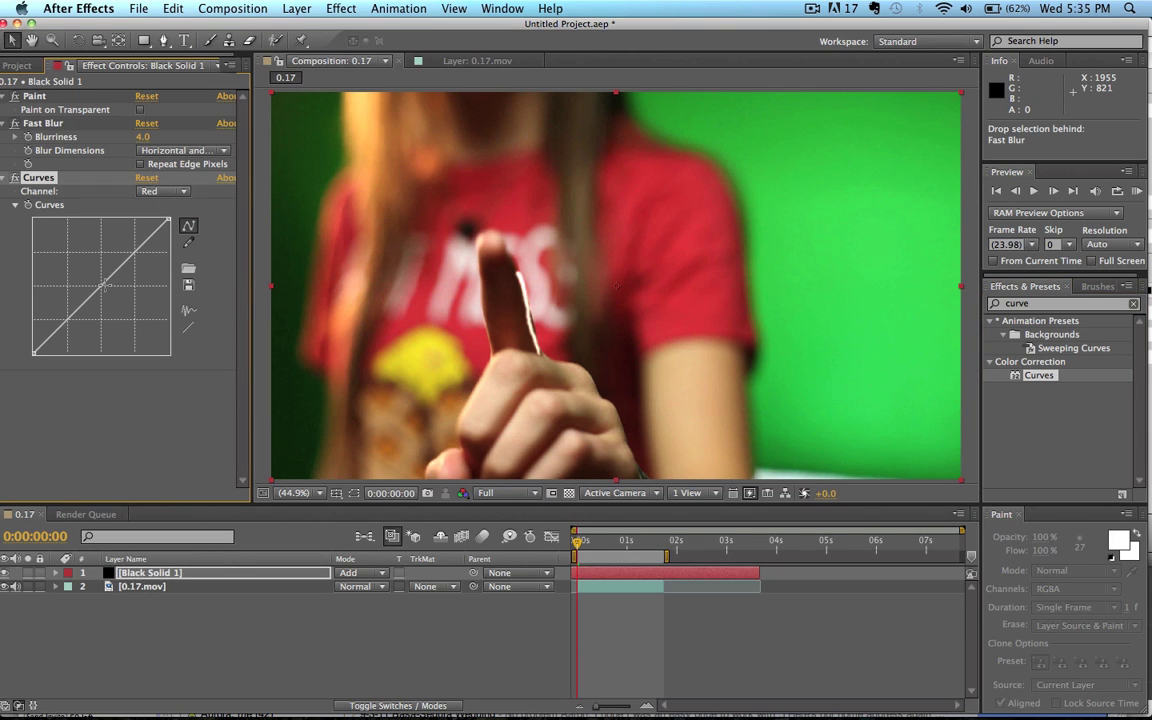
mouse_move(103, 286)
left_mouse_down()
mouse_move(93, 265)
mouse_move(60, 259)
mouse_move(116, 320)
mouse_move(96, 284)
left_mouse_up()
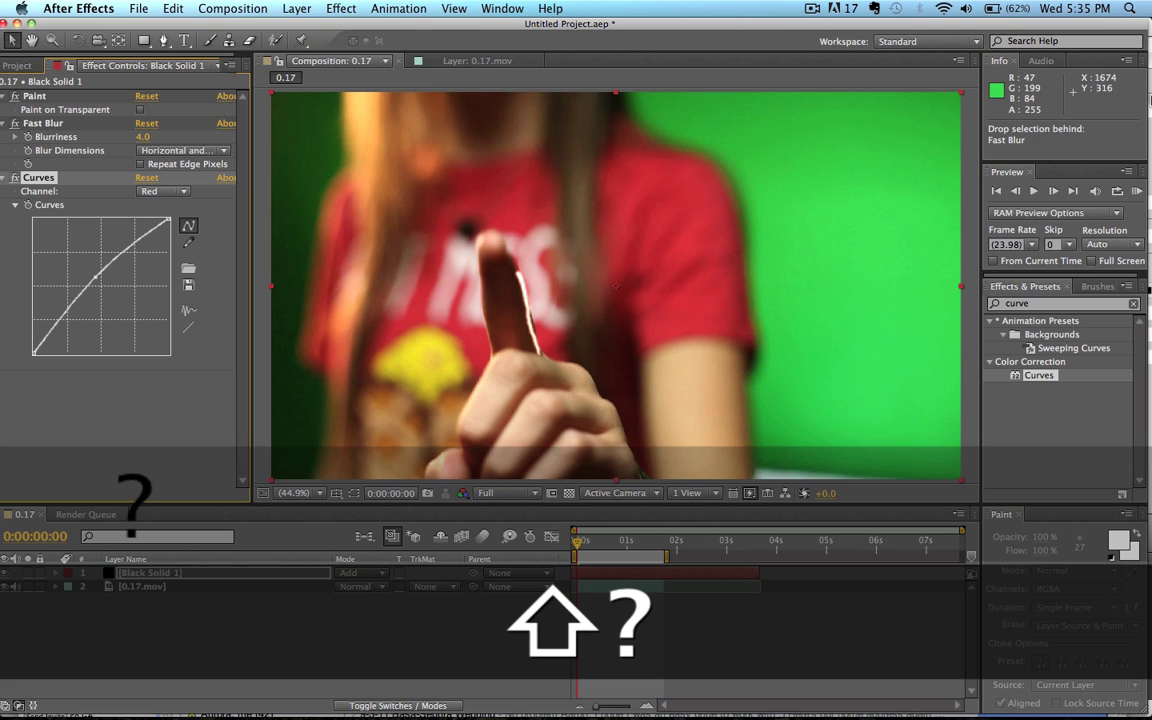
left_click(1136, 191)
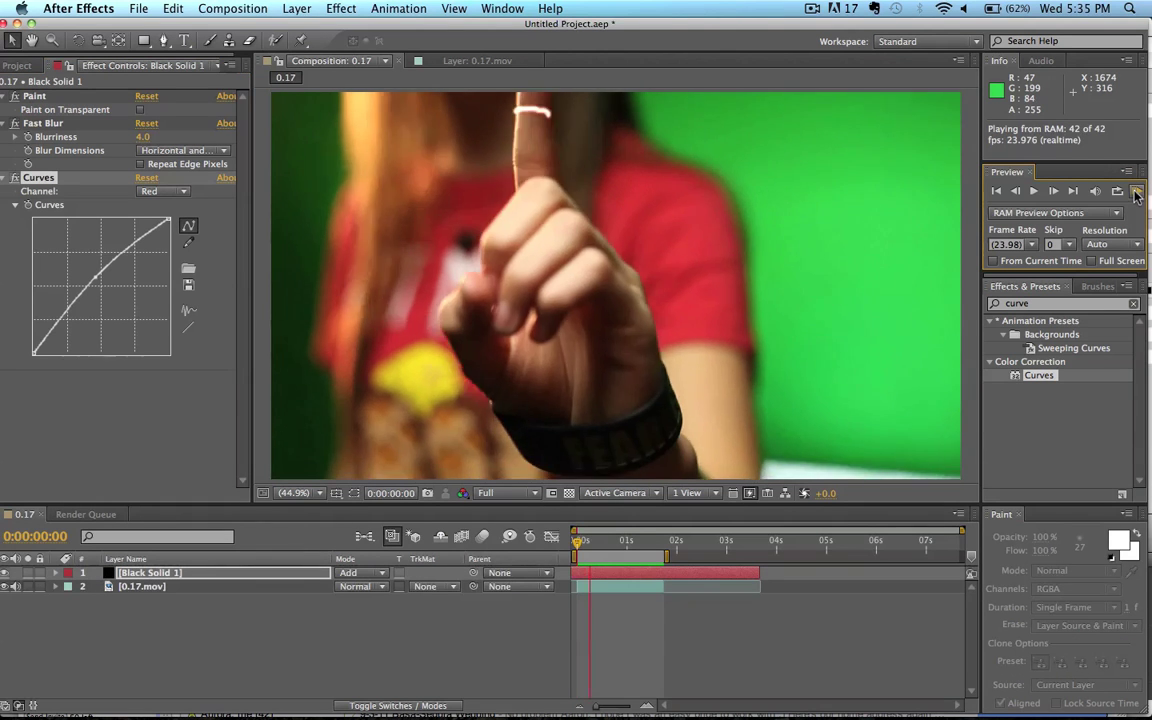